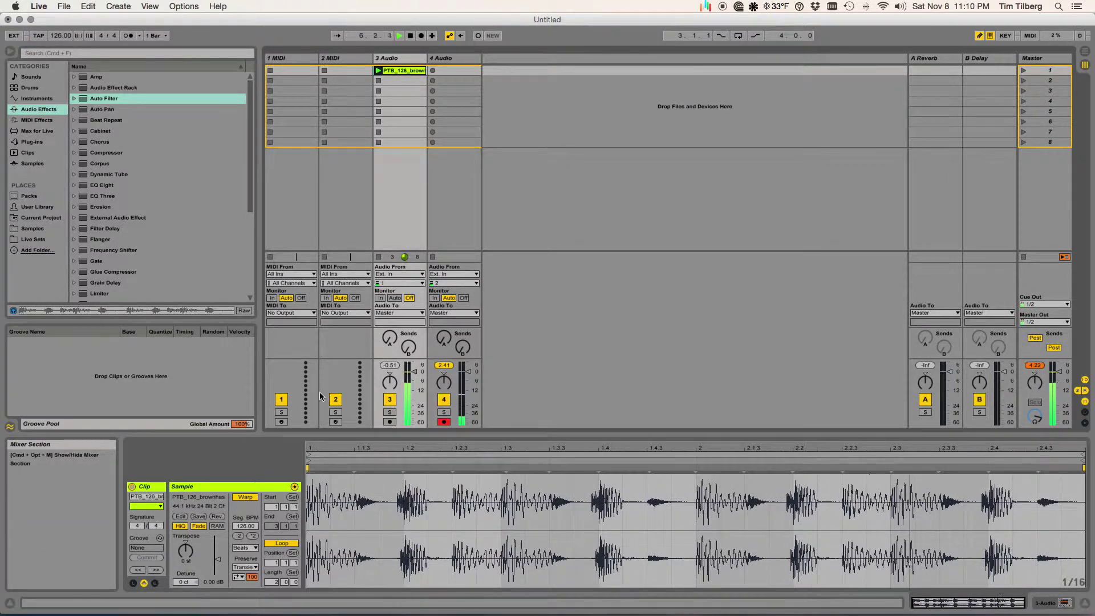
Add Auto Filter to the 3 Audio track and set its cutoff to about 19.9 kHz with Q about 0.62
left_click_drag(104, 98, 229, 589)
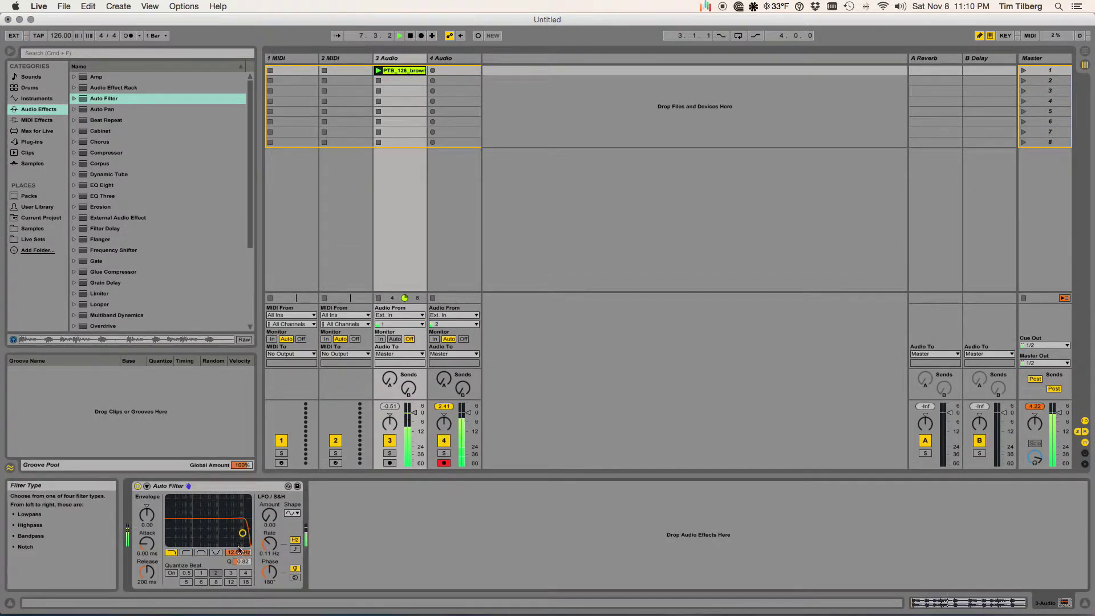
mouse_move(241, 531)
left_mouse_down()
mouse_move(211, 522)
mouse_move(248, 541)
left_mouse_up()
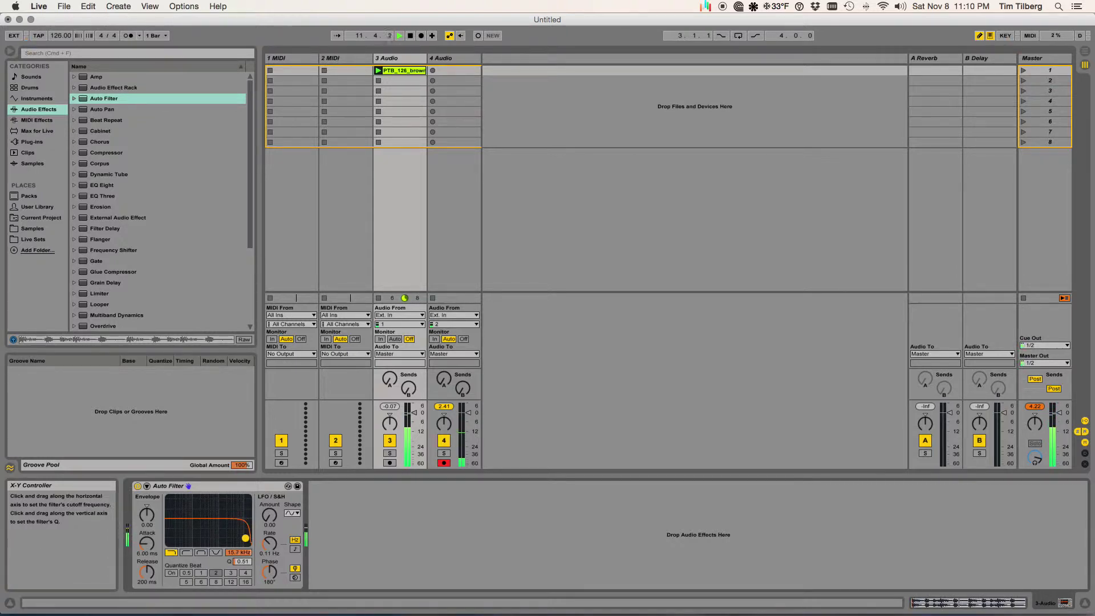
Show the playing clip's details, look at the Arrangement View, and return to the Session View
key("shift+Tab")
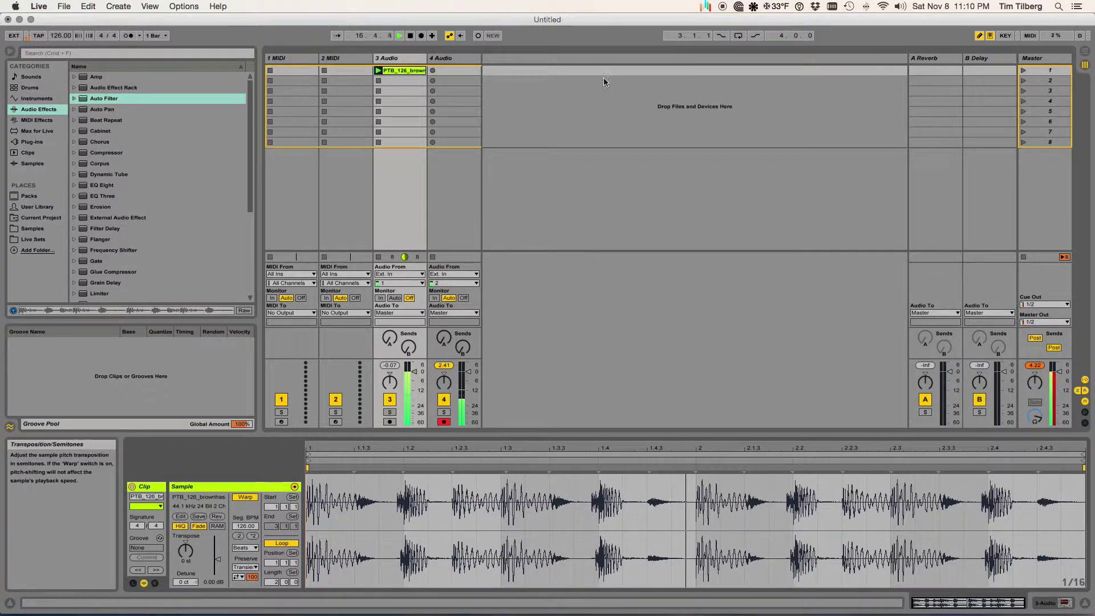
key("Tab")
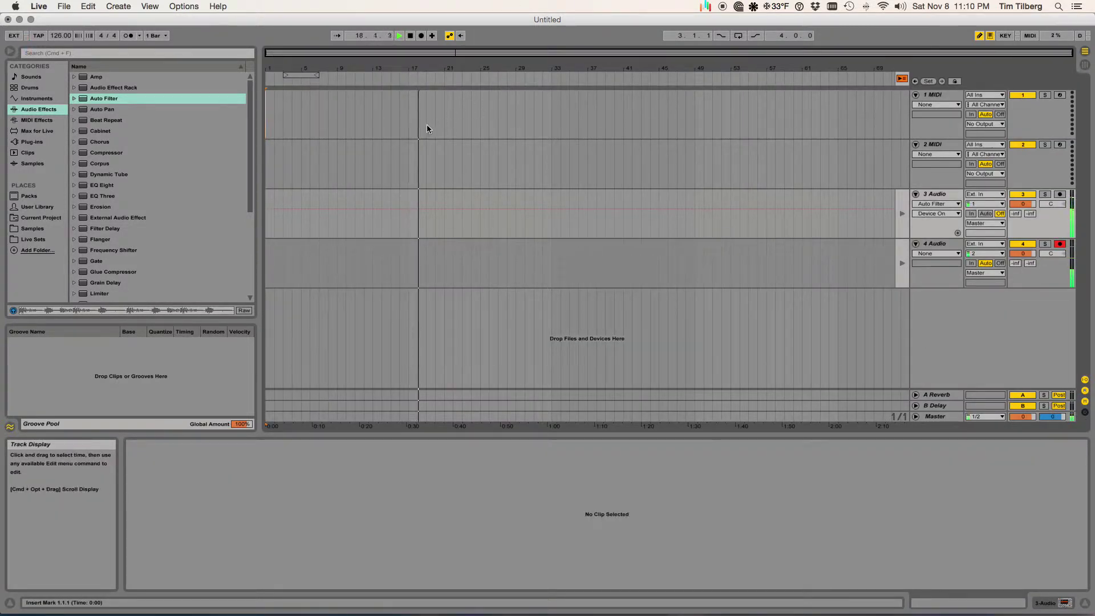
key("Tab")
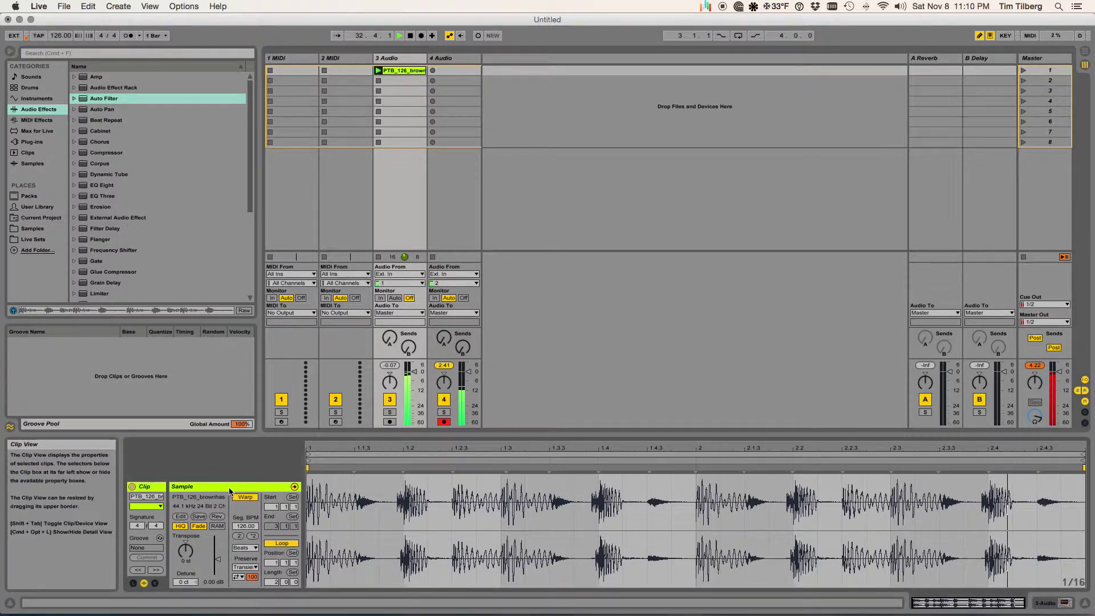
Show the 3 Audio clip's Envelopes box and choose Auto Filter's Frequency as the envelope to edit
left_click(155, 583)
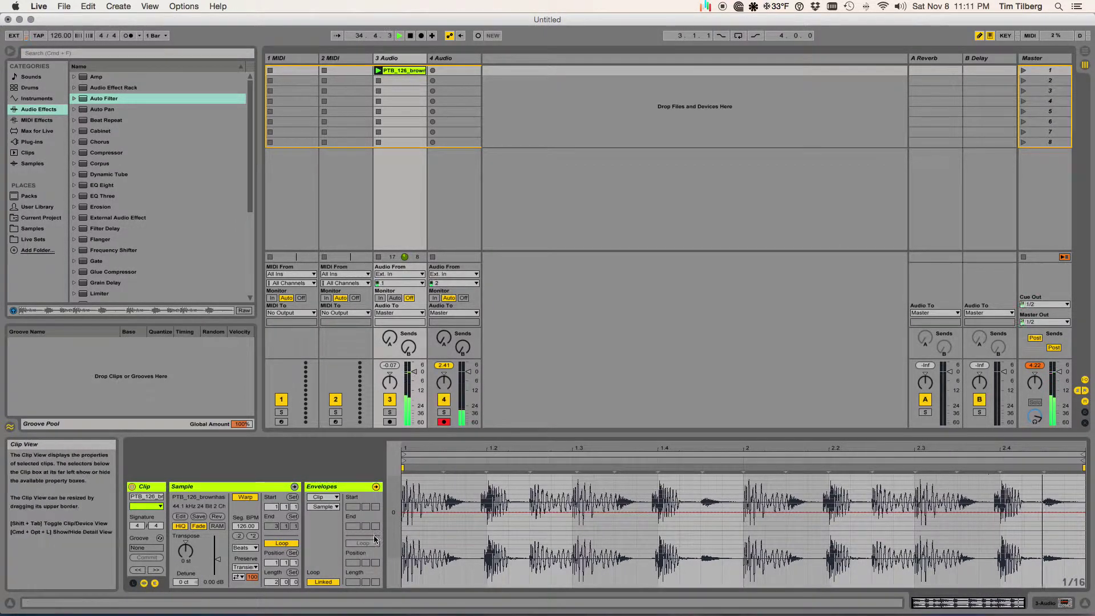
left_click(335, 498)
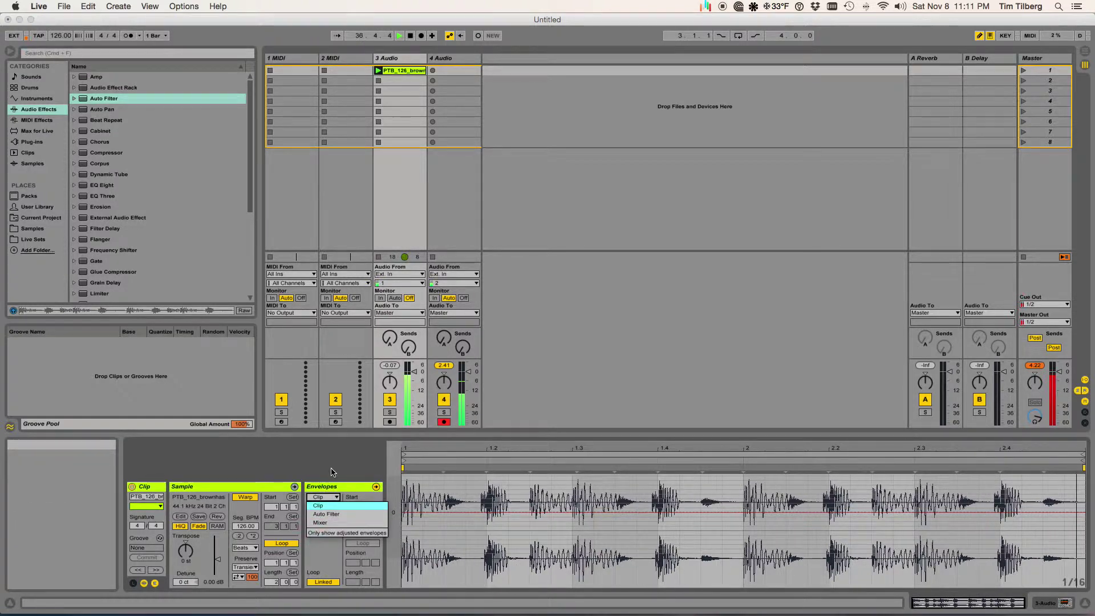
left_click(333, 472)
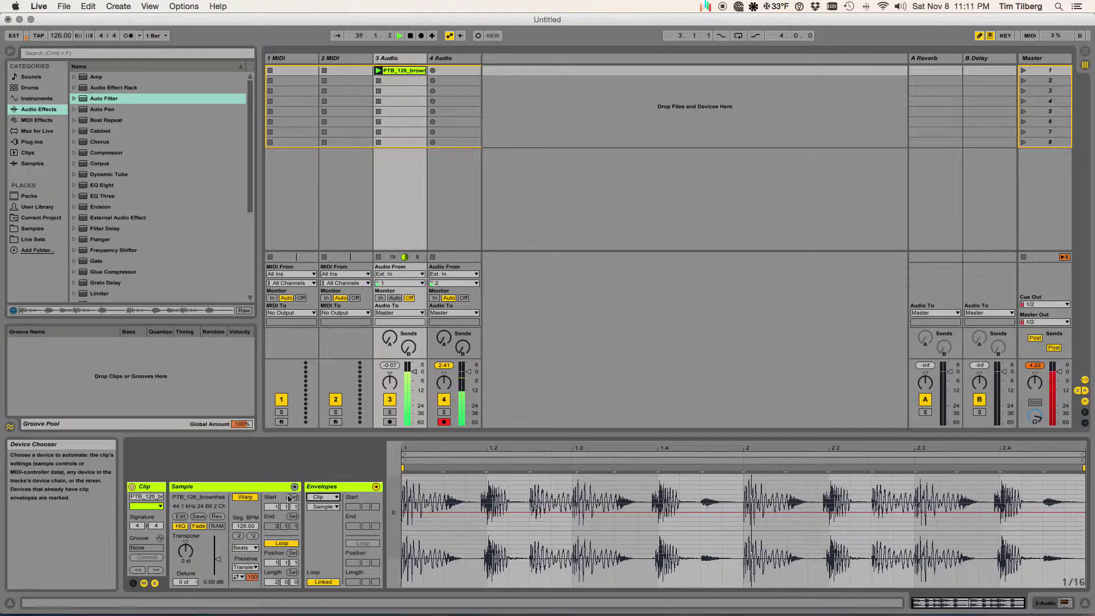
key("Tab")
key("Tab")
key("shift+Tab")
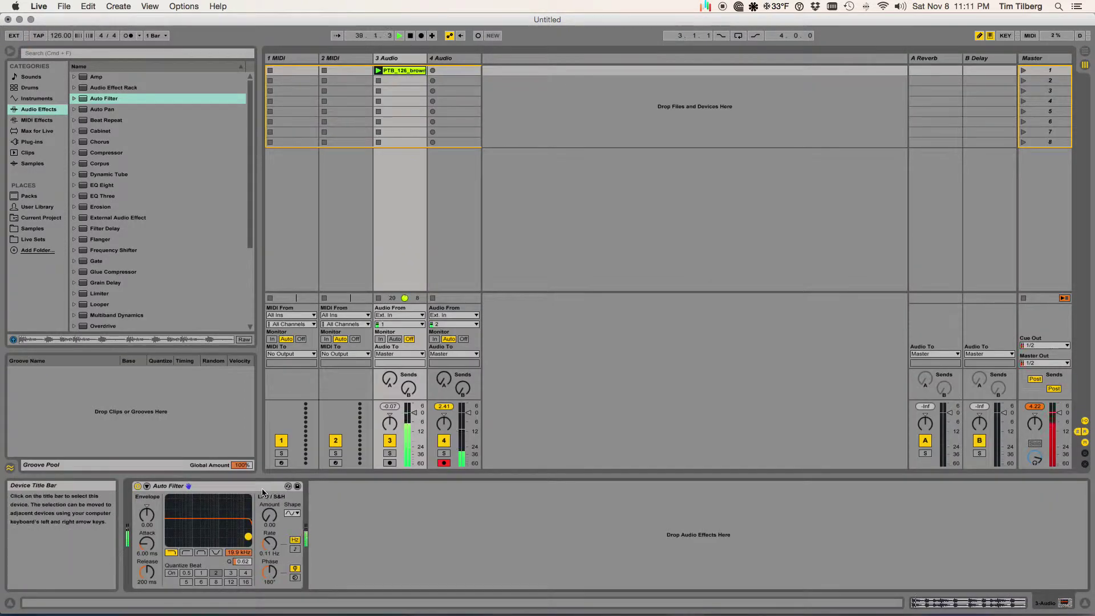
left_click(257, 486)
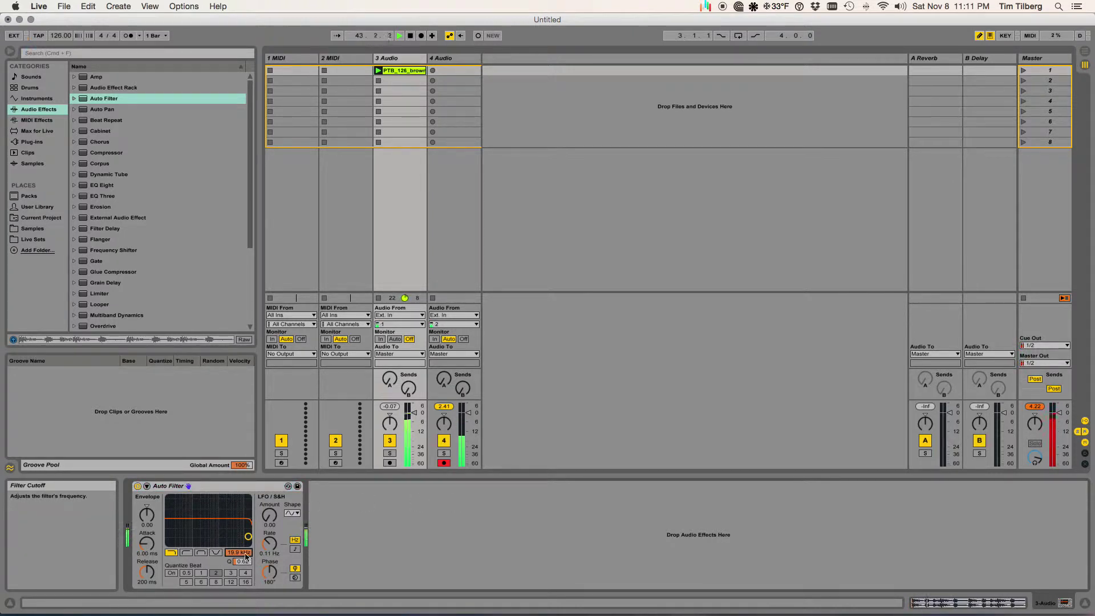
key("shift+Tab")
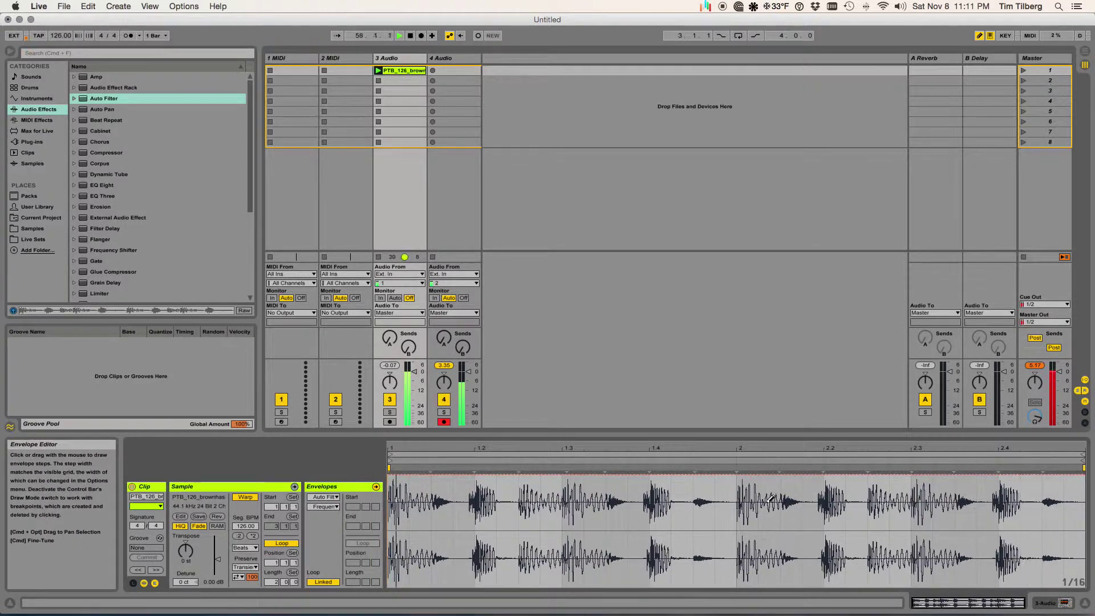
Try a cutoff sweep falling to about 65.4 Hz at the clip's end, and delete its low breakpoint to flatten the envelope
left_click(774, 474)
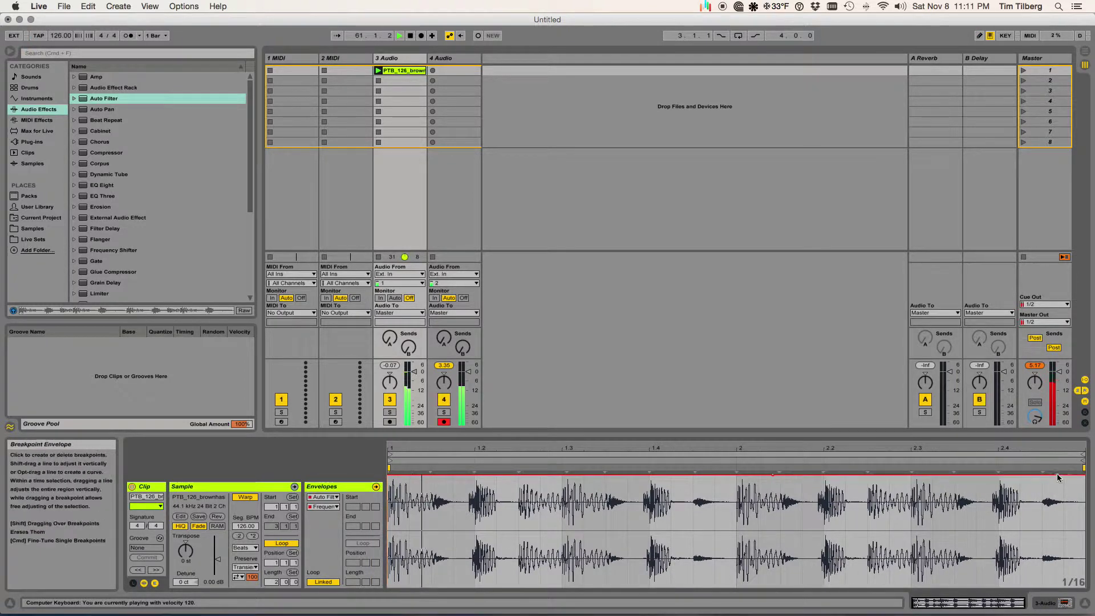
left_click_drag(1052, 474, 1059, 523)
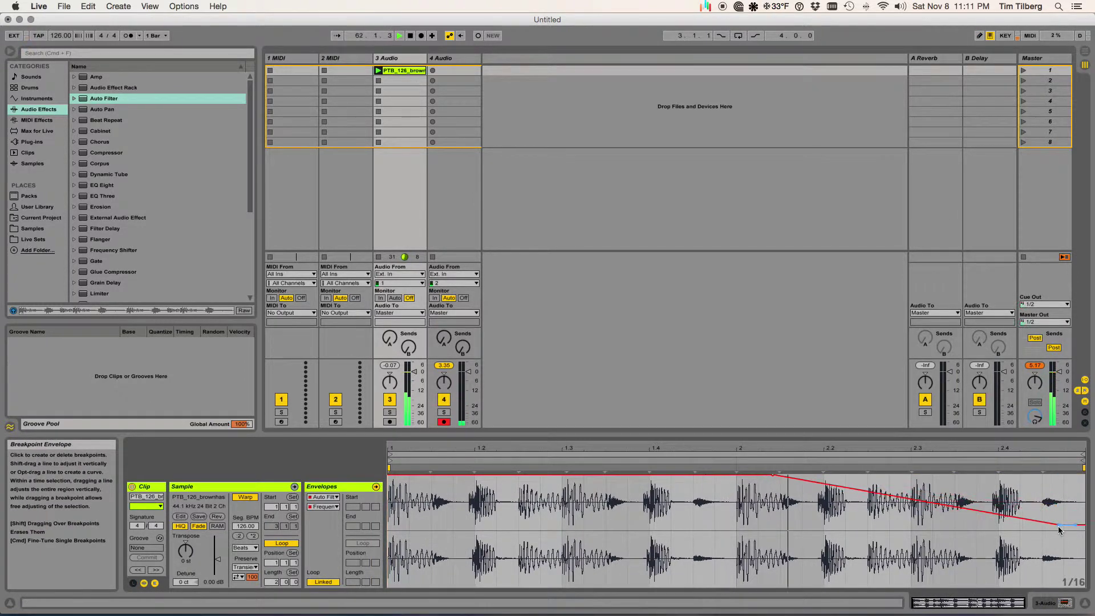
left_click(1058, 475)
left_click_drag(1059, 523, 1059, 570)
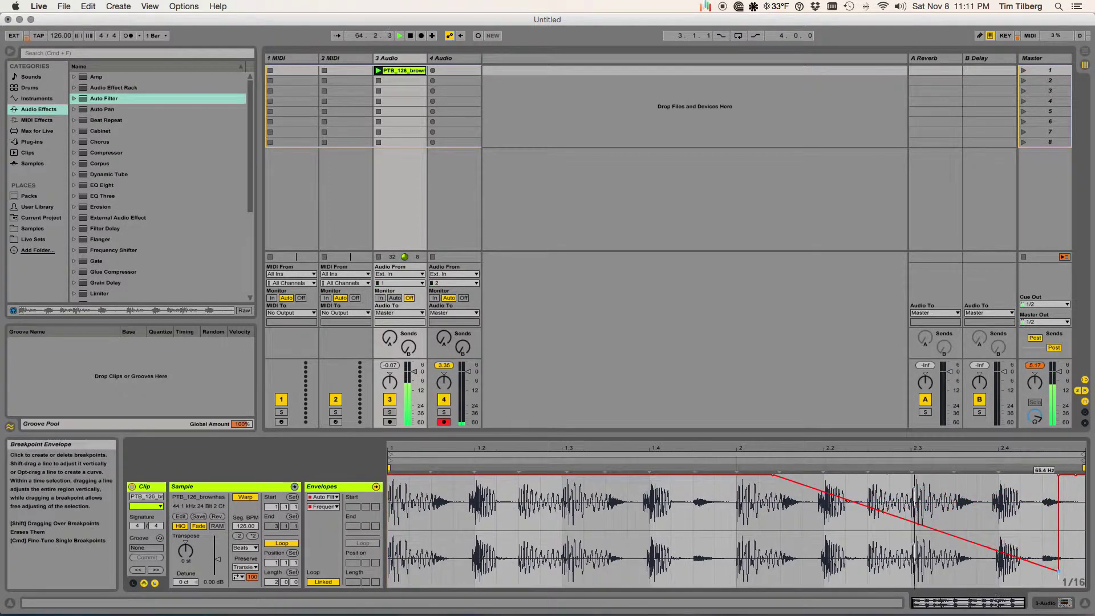
left_click(1059, 479)
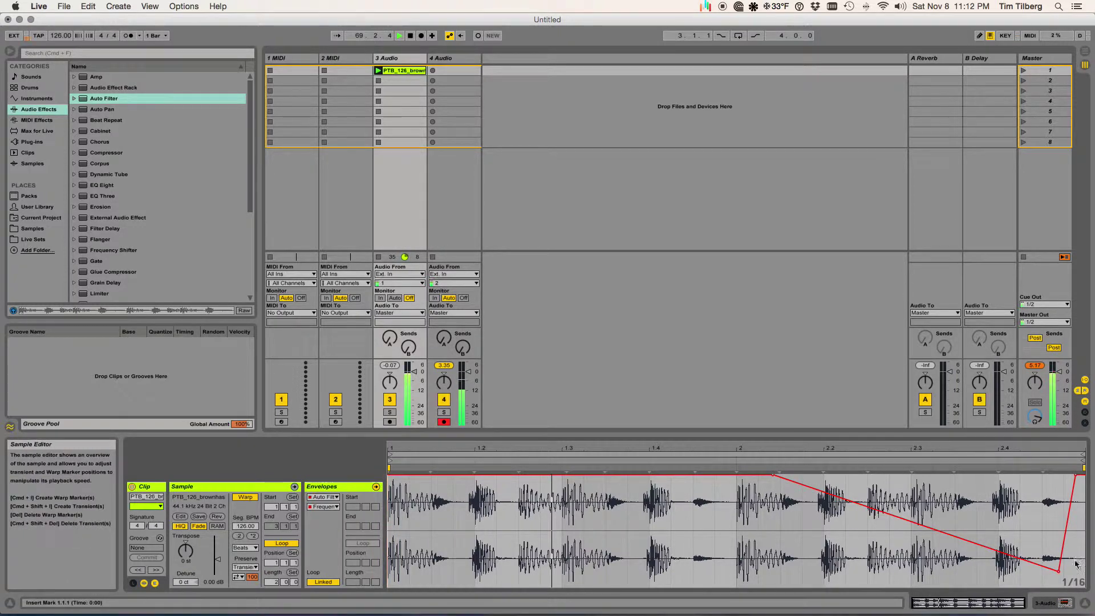
left_click(1059, 572)
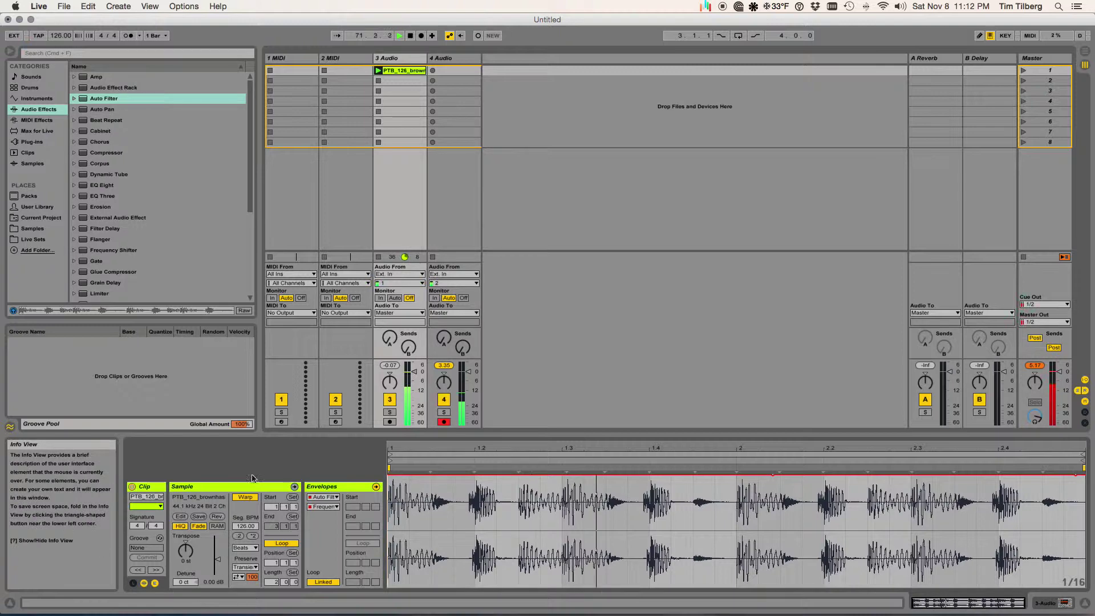
Unlink the Auto Filter frequency envelope from the clip and set its loop length to 8 bars
left_click(324, 582)
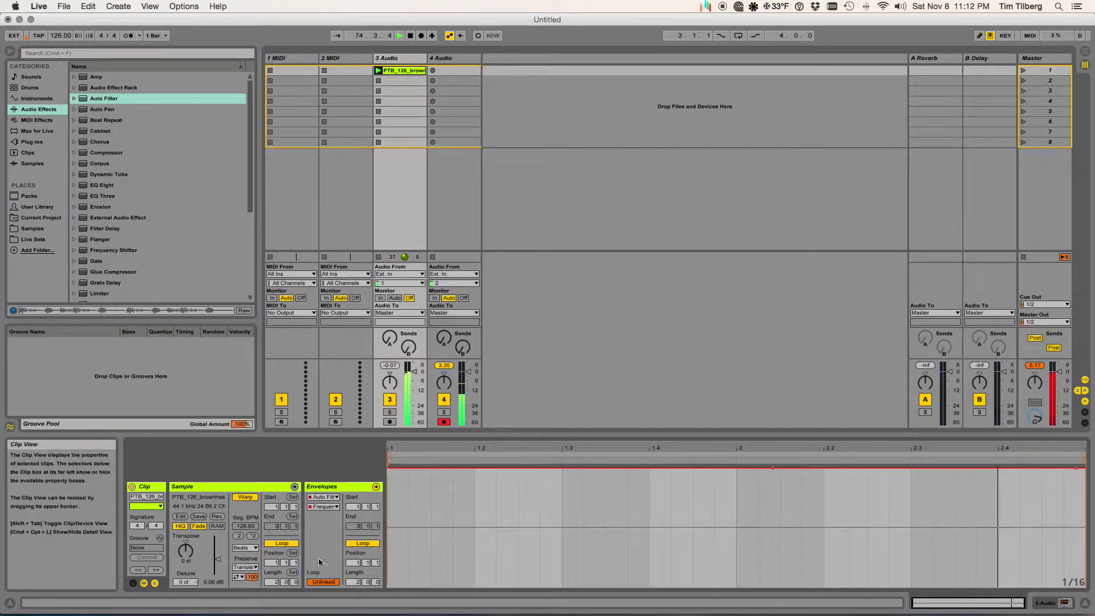
left_click(354, 582)
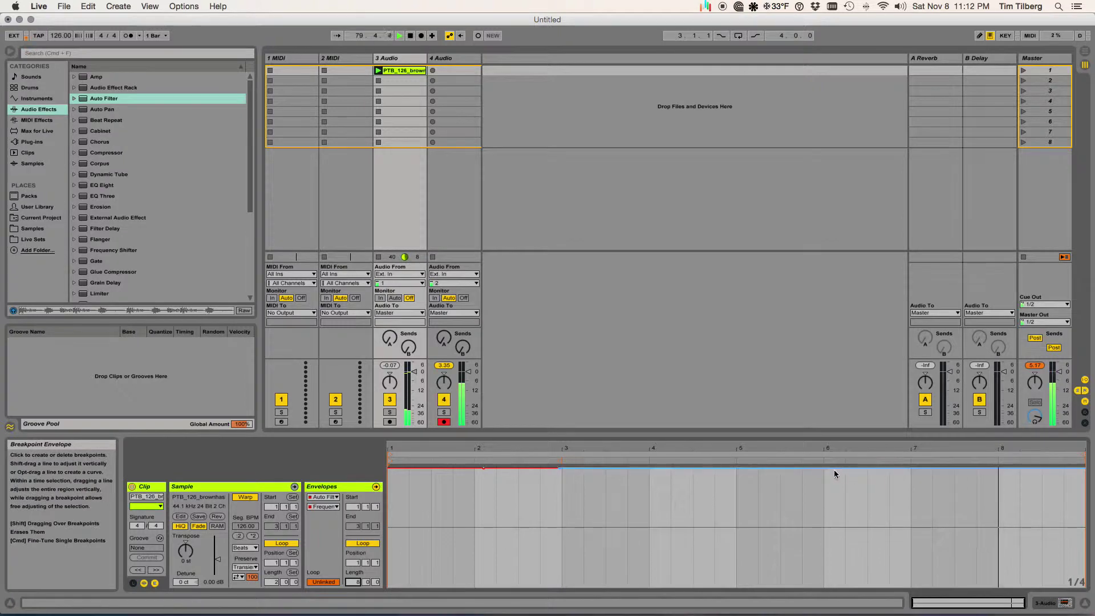
Draw a cutoff sweep falling from mid-bar 6 to the end of bar 8, with a bend near the start of bar 8
left_click(870, 469)
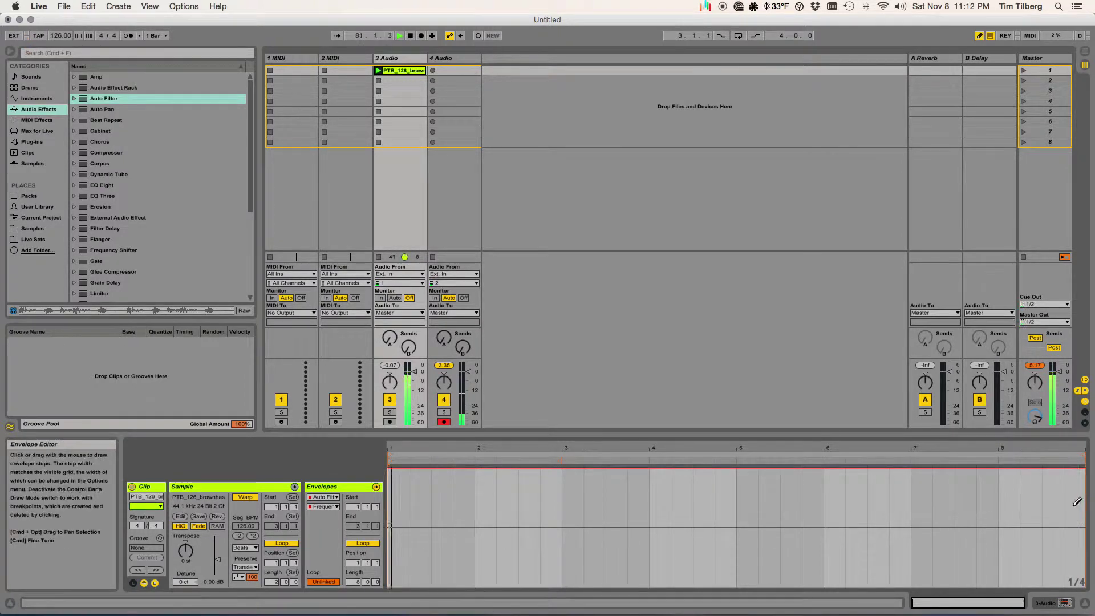
left_click(1065, 469)
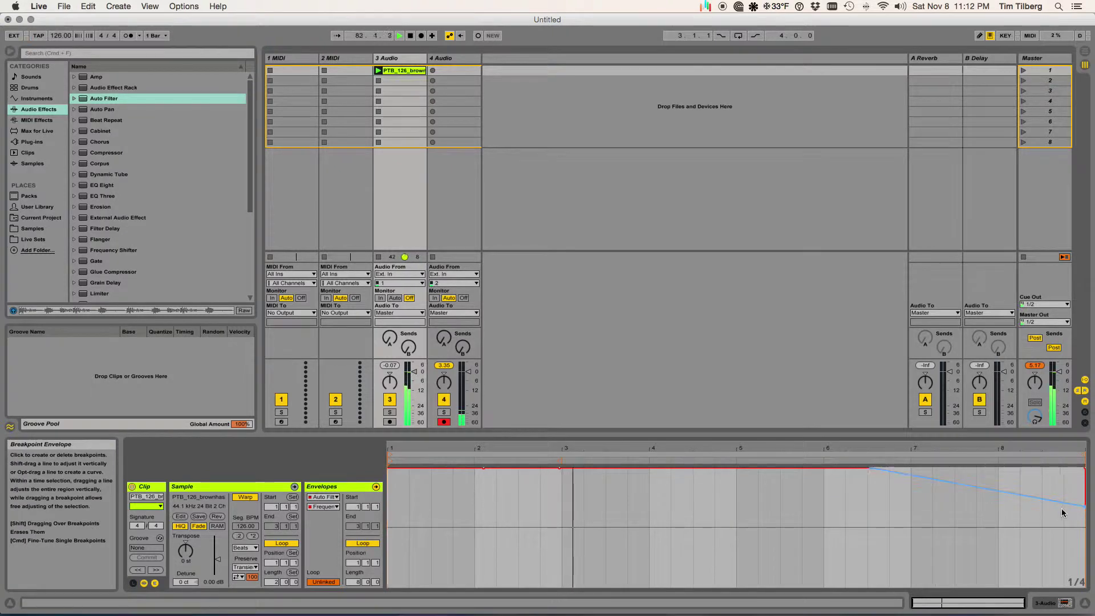
left_click_drag(1085, 507, 1083, 566)
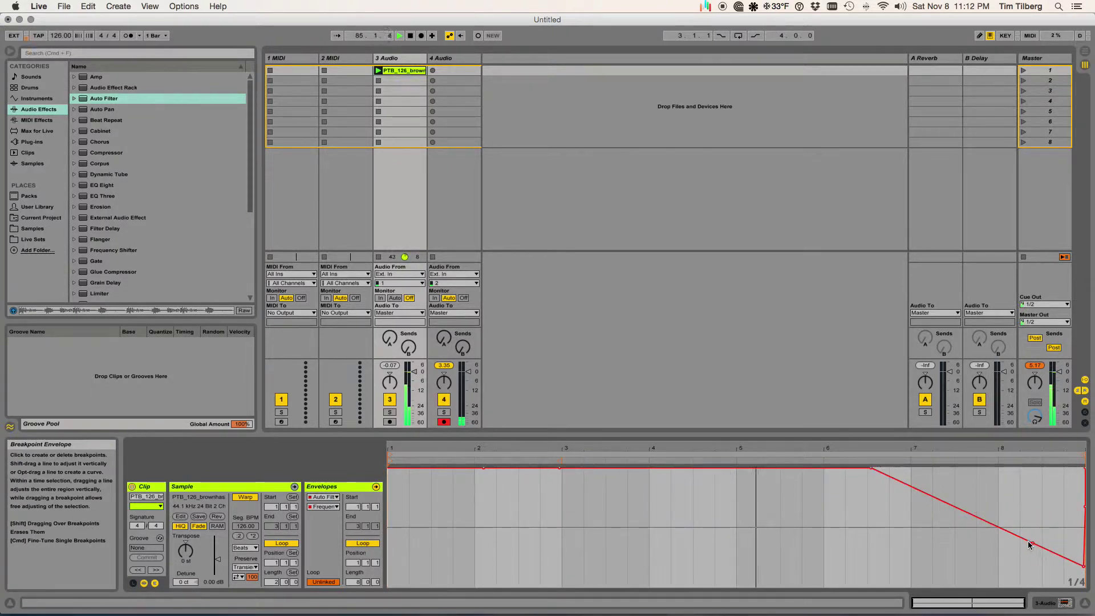
left_click_drag(1035, 546, 1015, 551)
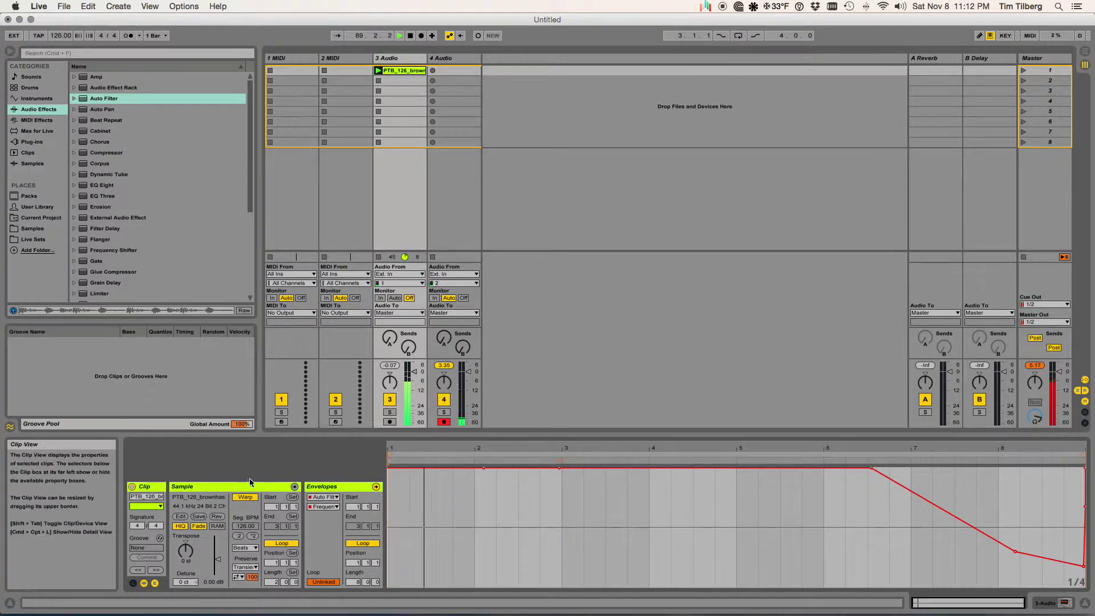
Check the Auto Filter device against the clip's frequency envelope during playback, and return to the envelope
left_click(396, 108)
key("shift+Tab")
key("Tab")
key("Tab")
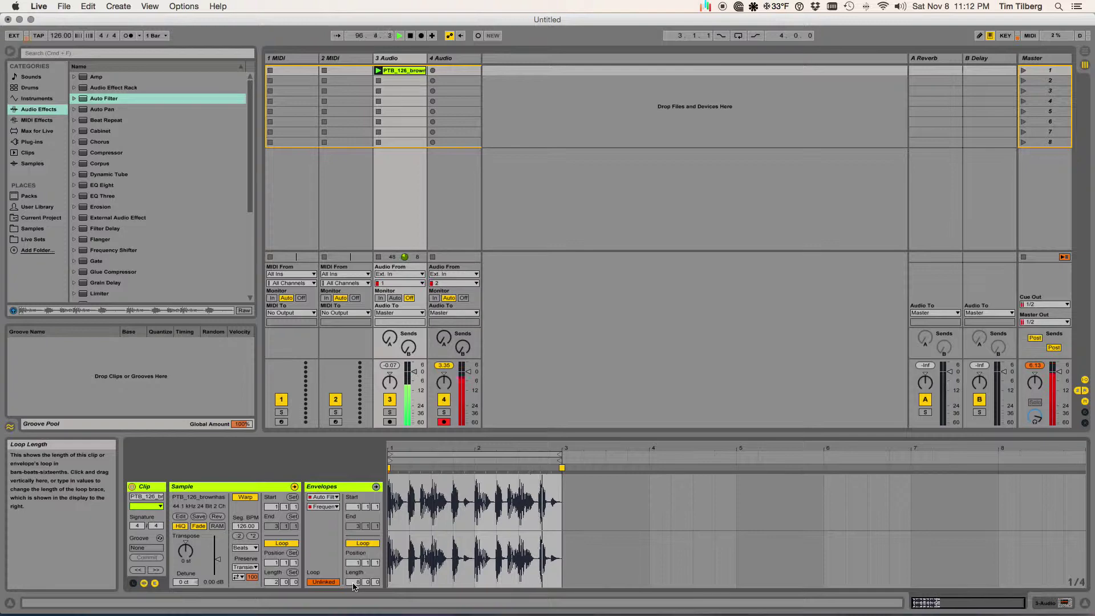
key("shift+Tab")
key("shift+Tab")
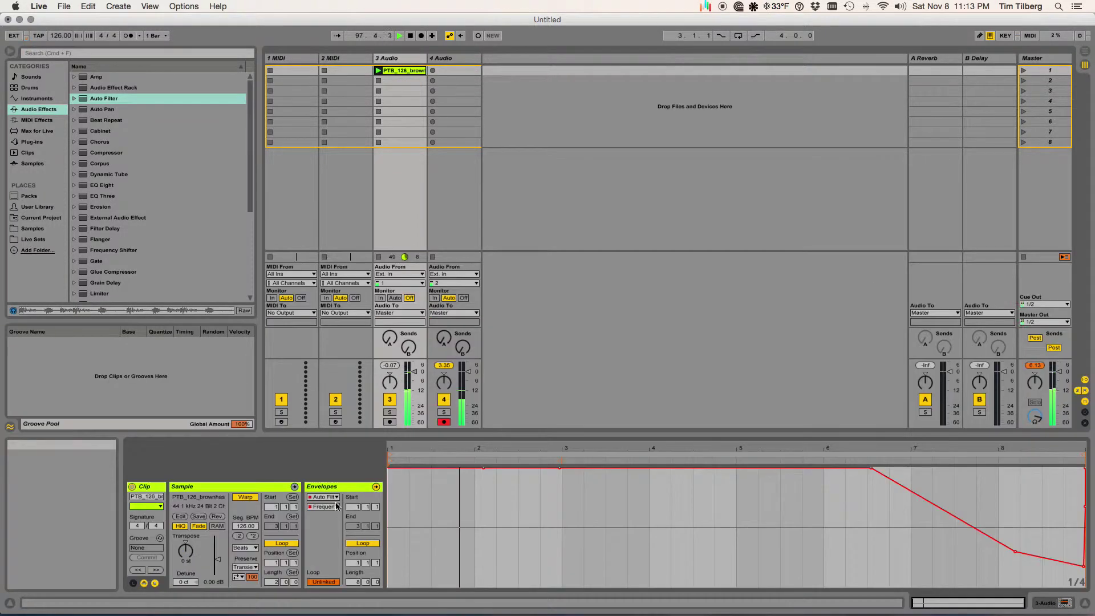
Display the clip envelope for Auto Filter's Resonance
key("Tab")
key("Tab")
key("shift+Tab")
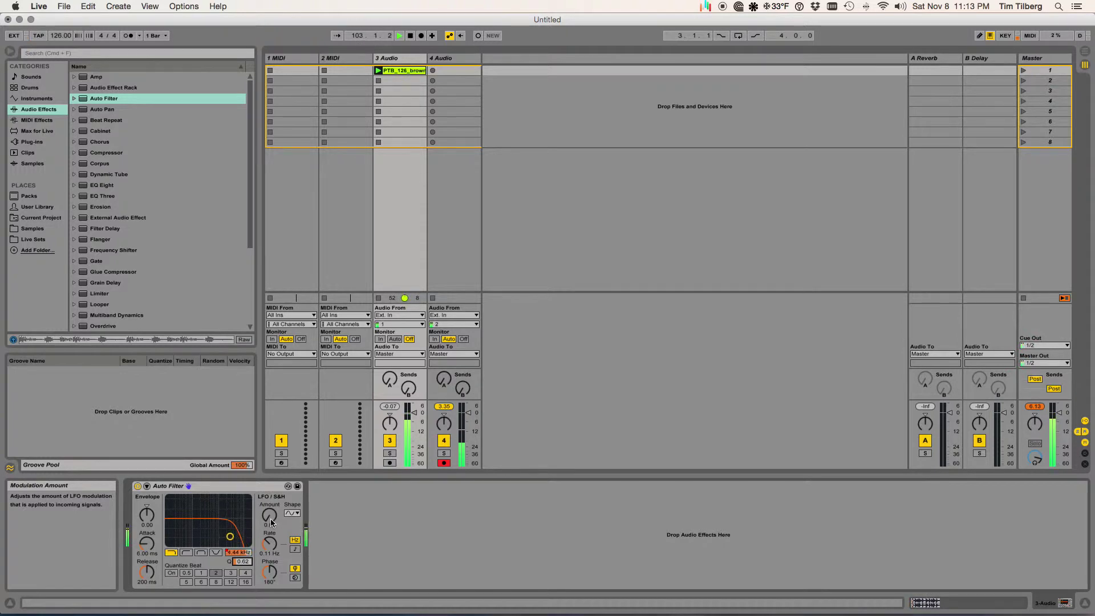
key("shift+Tab")
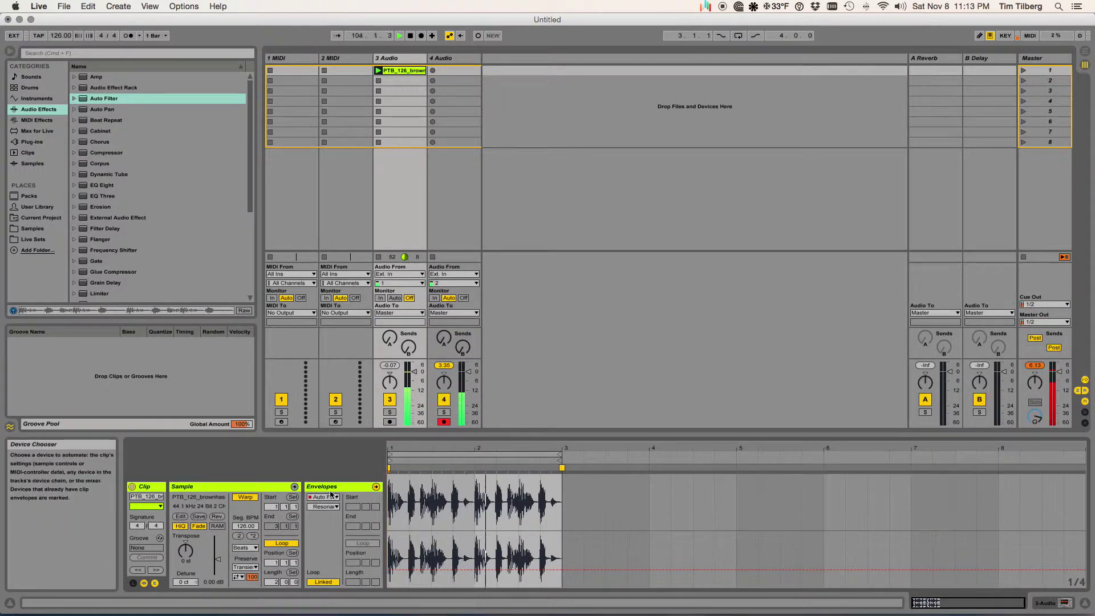
Review Auto Filter's available envelope parameters and switch the clip envelope to Volume Modulation of the Clip itself
left_click(323, 505)
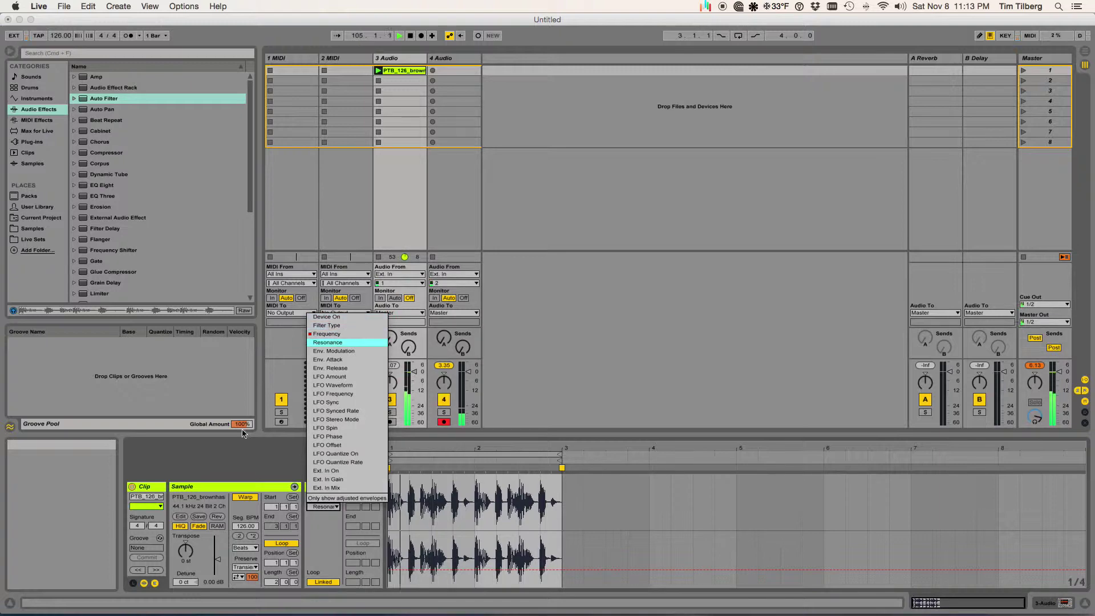
left_click(314, 491)
left_click(322, 496)
left_click(324, 502)
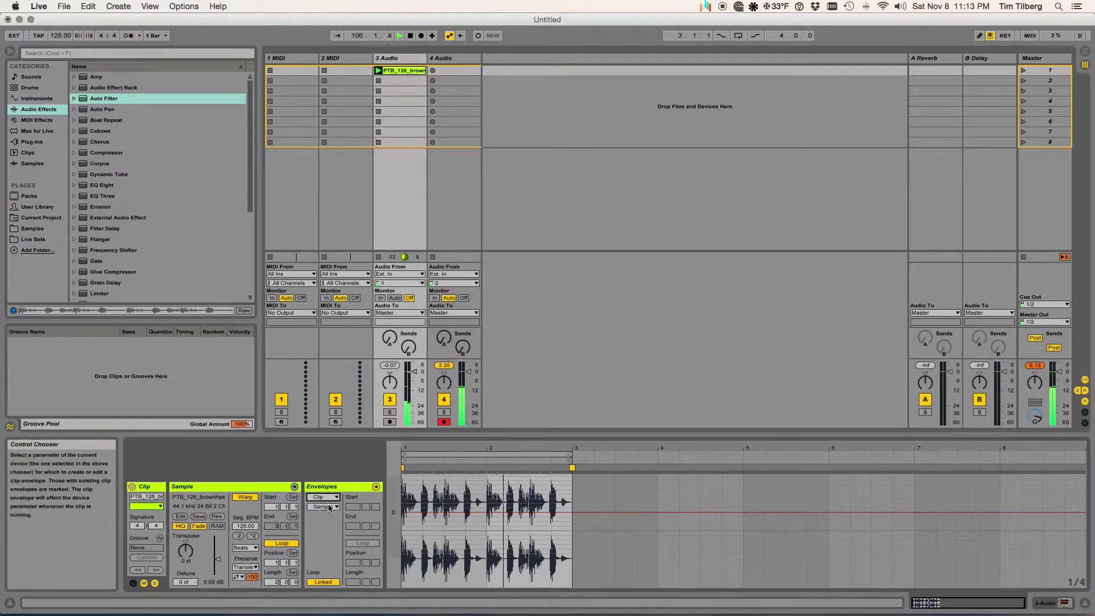
left_click(326, 507)
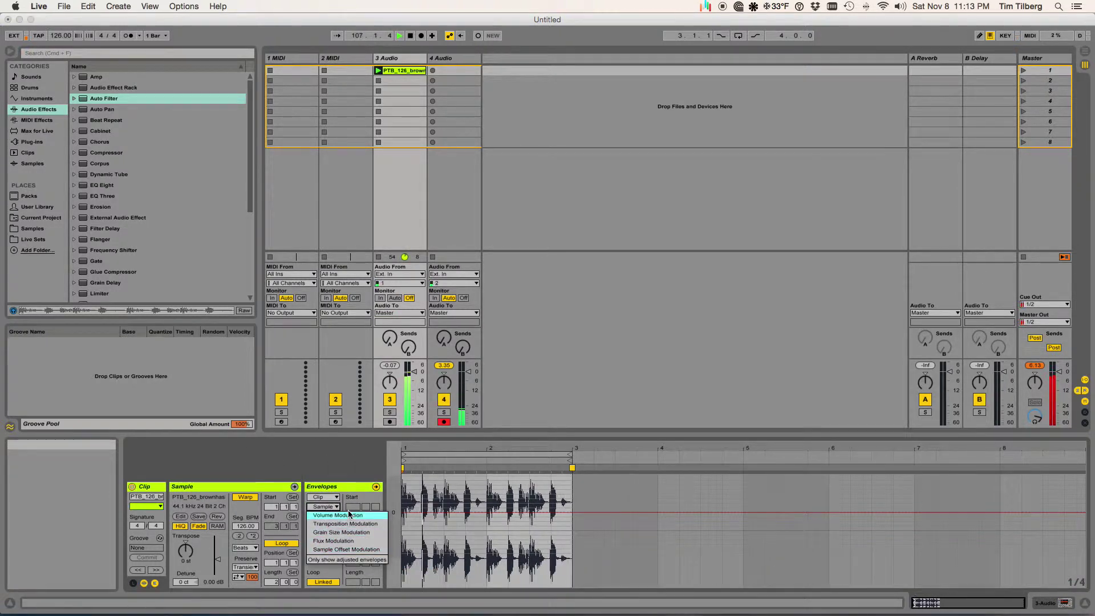
left_click(349, 517)
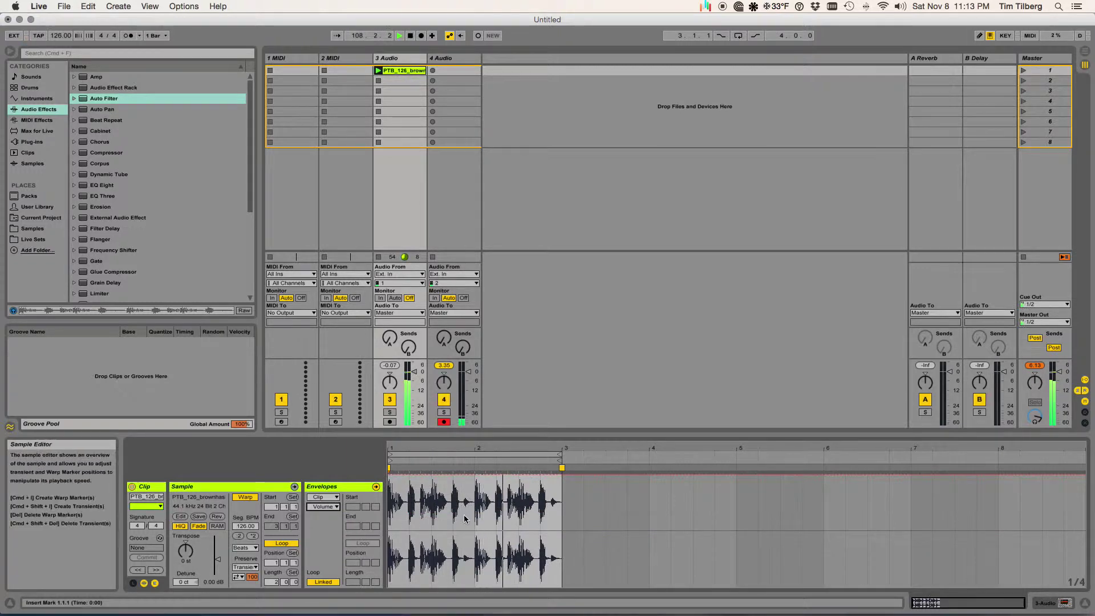
Unlink the Volume Modulation envelope from the clip and set its loop length to 0 bars 3 beats
left_click(323, 583)
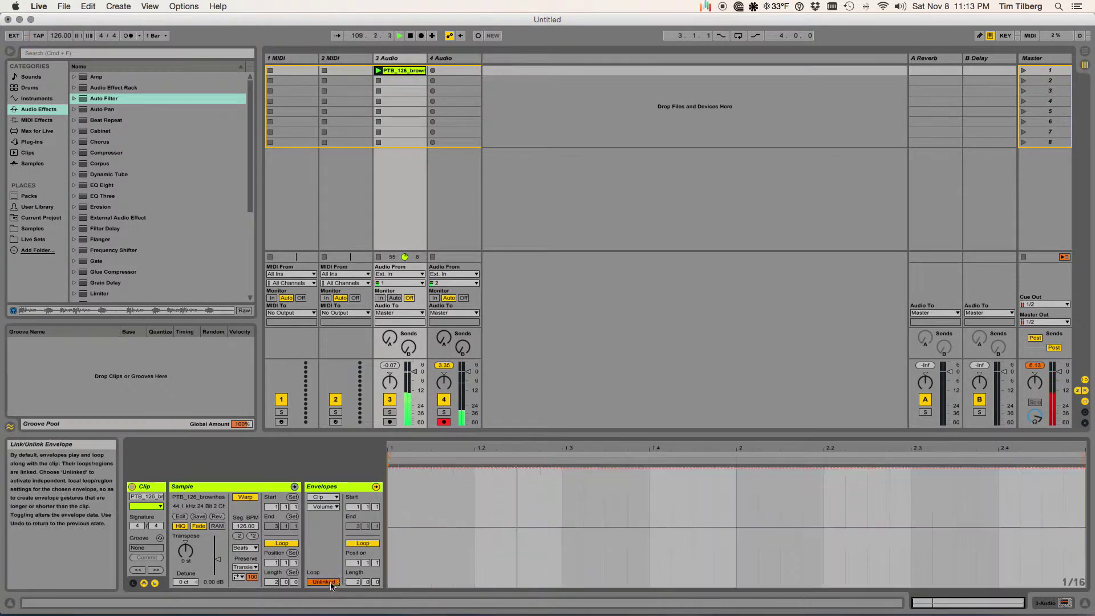
type("1")
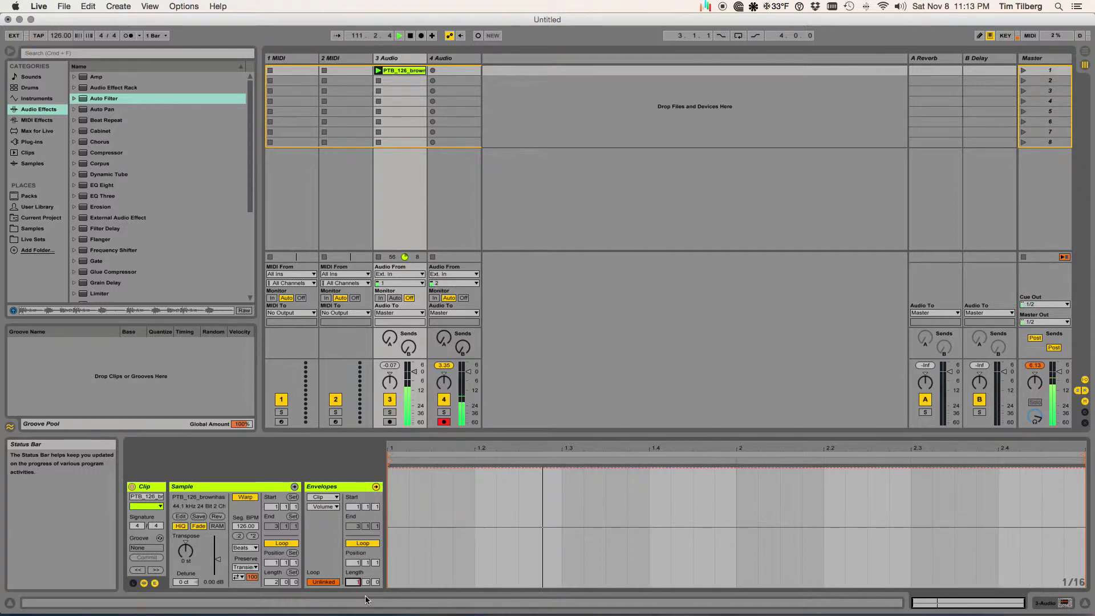
left_click(368, 583)
key("Down")
type("3")
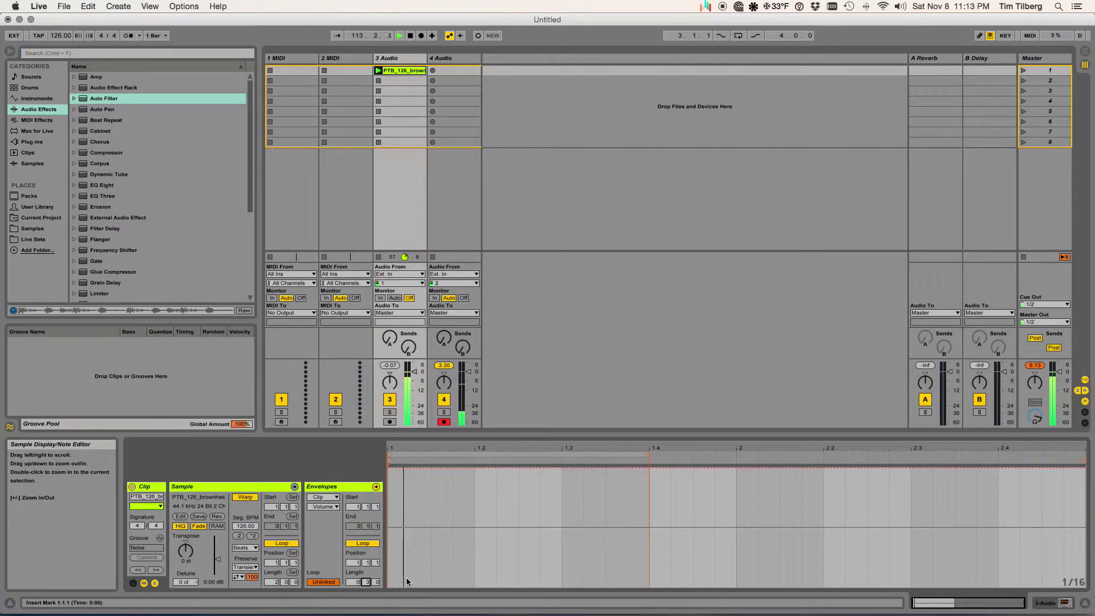
Draw the volume envelope in Draw Mode so the loop's third beat, from 1.3 to 1.4, is silenced
type("b")
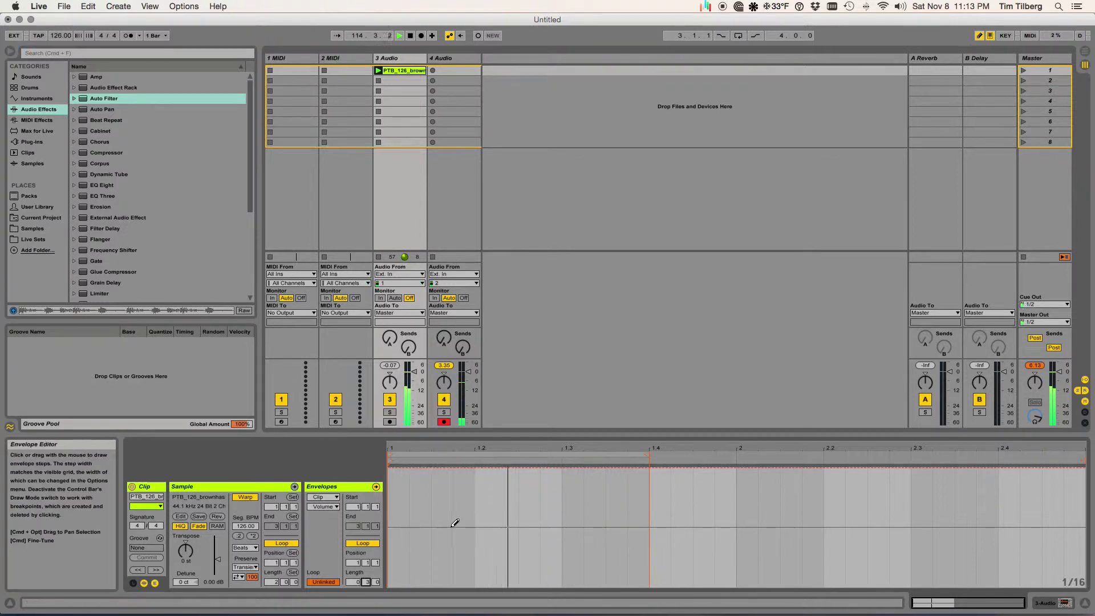
mouse_move(487, 516)
left_mouse_down()
mouse_move(648, 537)
mouse_move(586, 533)
mouse_move(484, 455)
mouse_move(548, 460)
left_mouse_up()
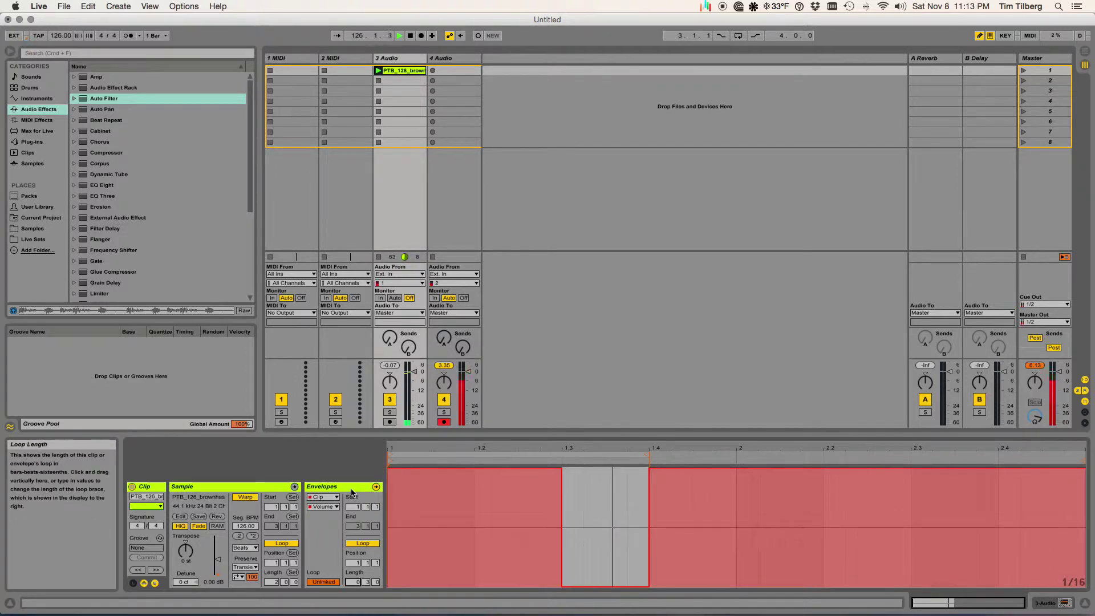
Open Auto Filter's cutoff to about 19.9 kHz with a Q of 0.62 and return to the clip's volume envelope
key("shift+Tab")
key("shift+Tab")
key("shift+Tab")
left_click_drag(239, 552, 244, 544)
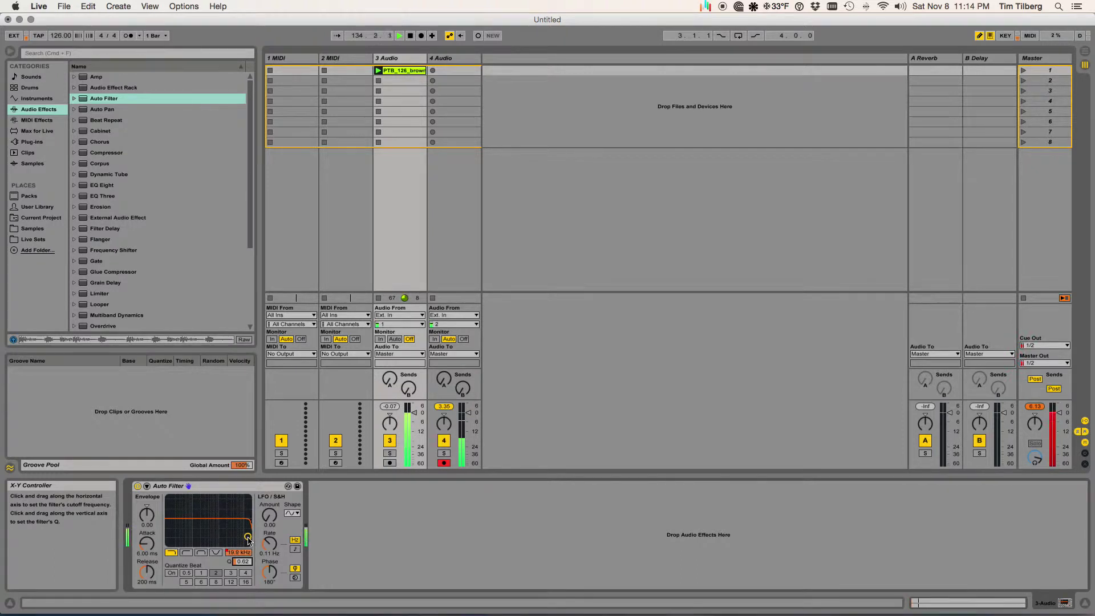
key("shift+Tab")
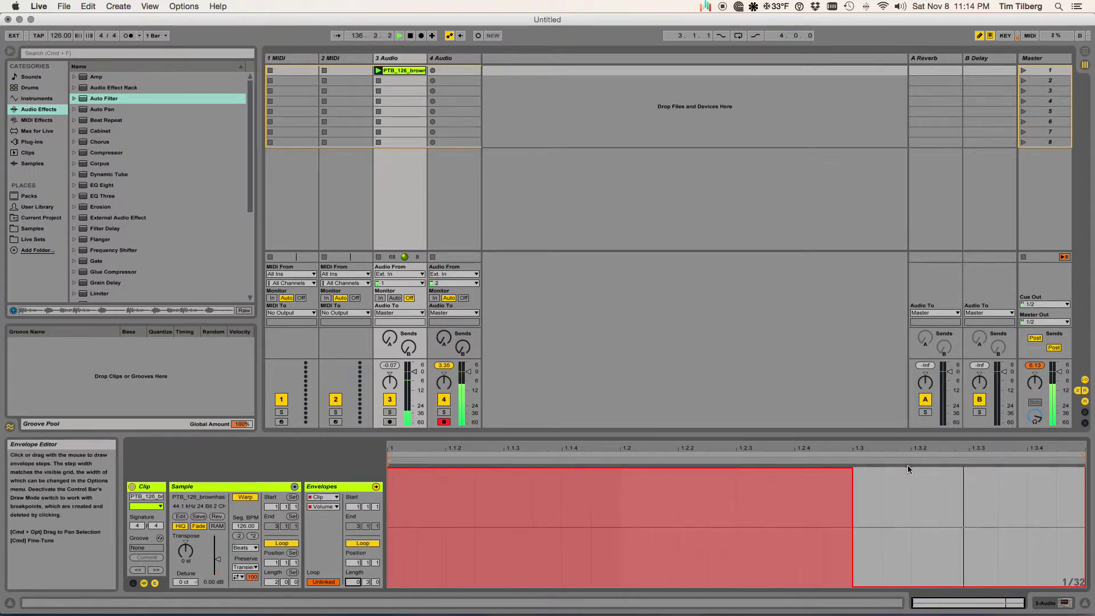
Redraw the silenced third beat at full volume and set the volume envelope's loop length to 4 bars
left_click_drag(867, 469, 1084, 469)
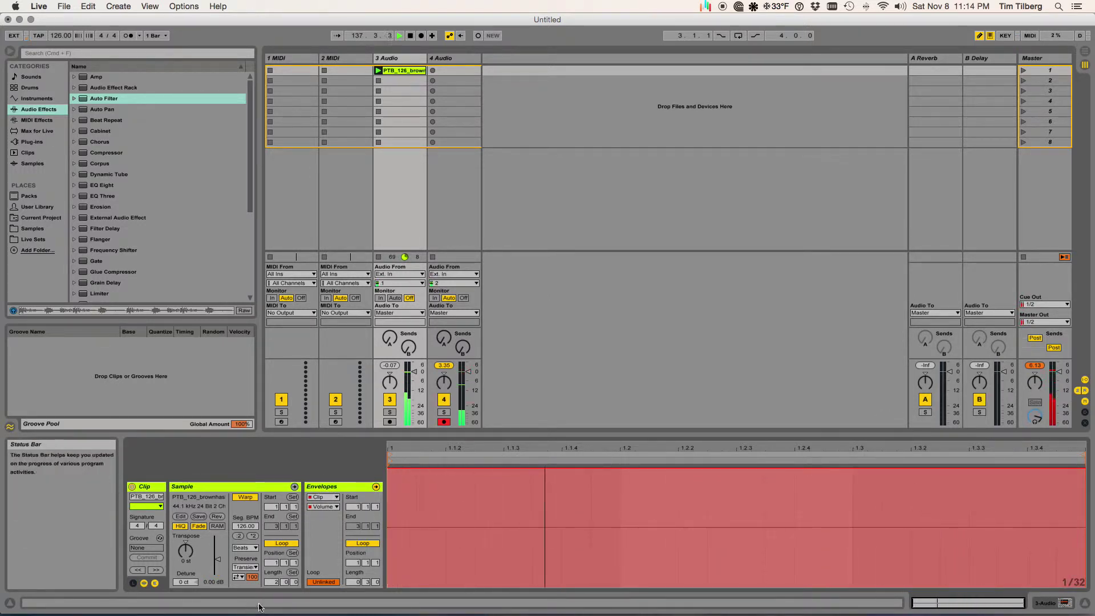
mouse_move(381, 612)
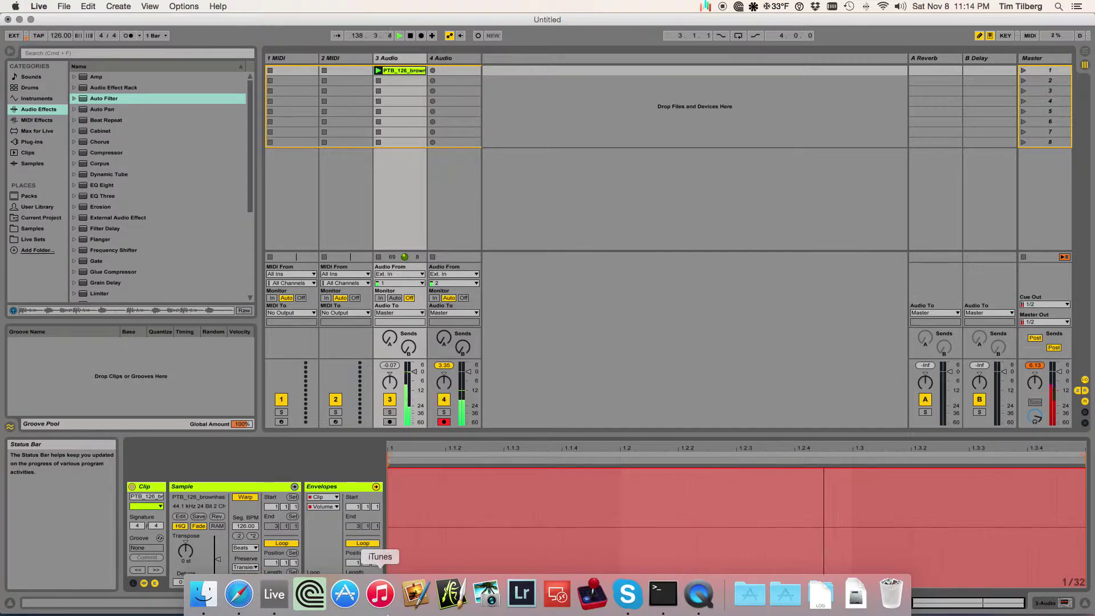
key("minus")
key("minus")
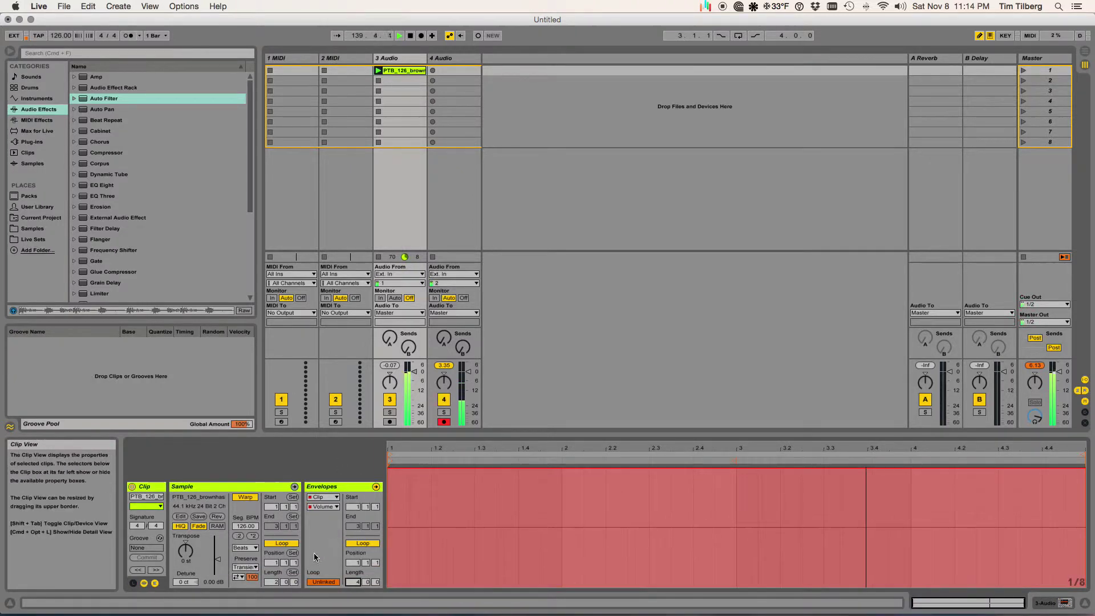
Clear the clip's Volume Modulation envelope
left_click(323, 498)
left_click(324, 500)
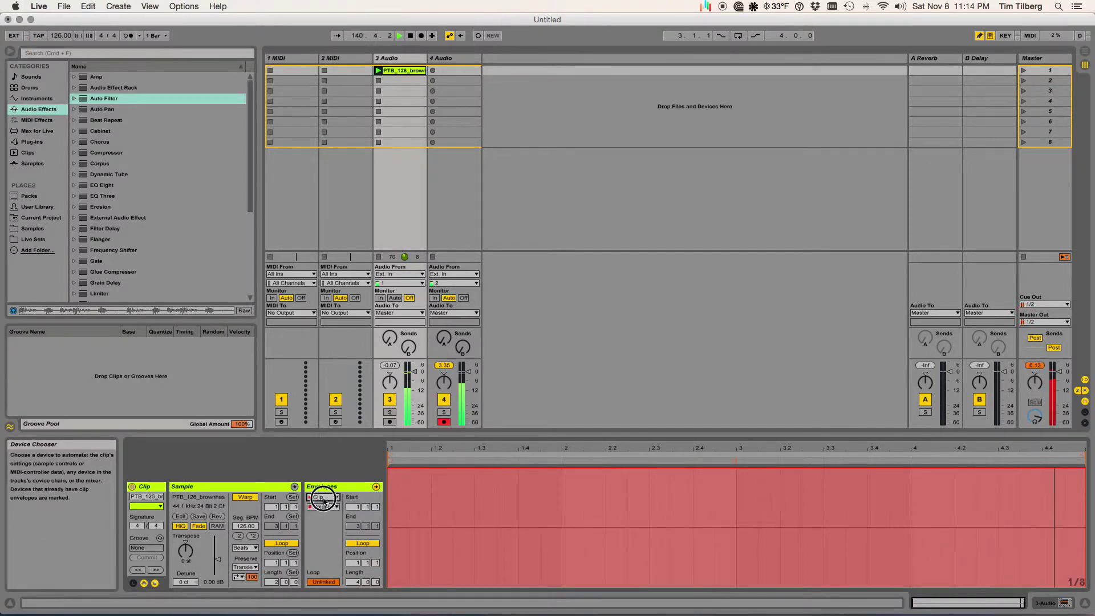
right_click(417, 468)
left_click(458, 509)
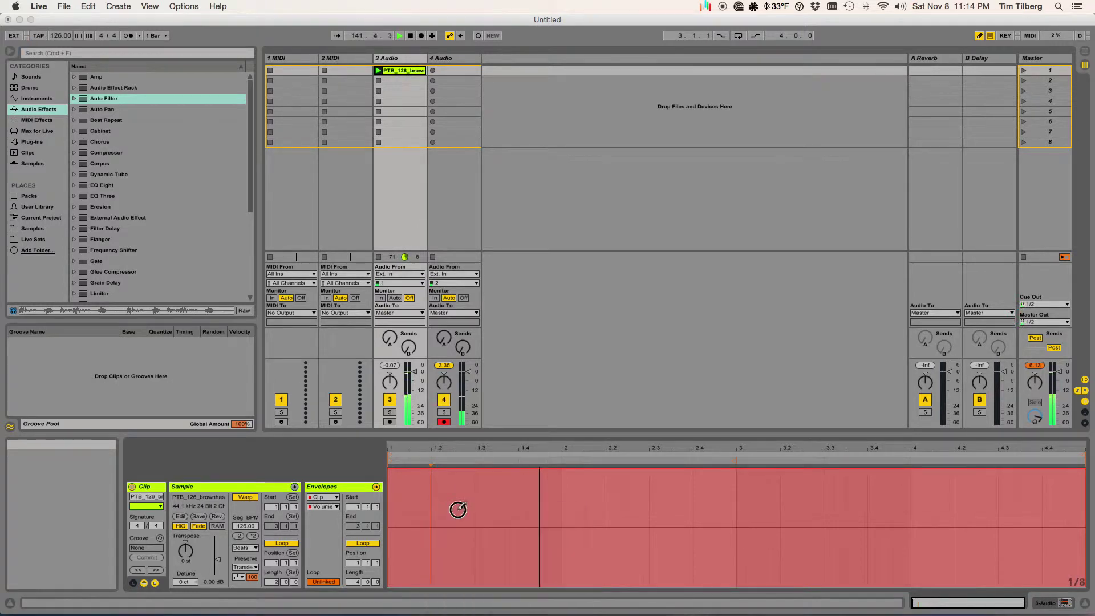
Switch the clip envelope to Sample Offset Modulation, unlink it from the clip, and set its loop length to 1 bar
left_click(323, 507)
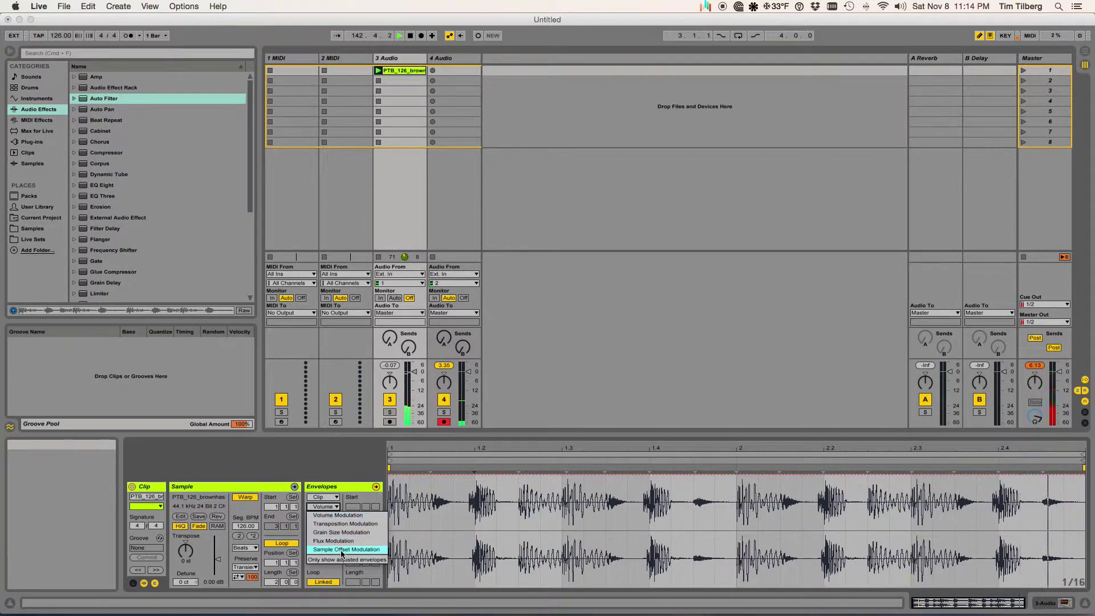
left_click(342, 550)
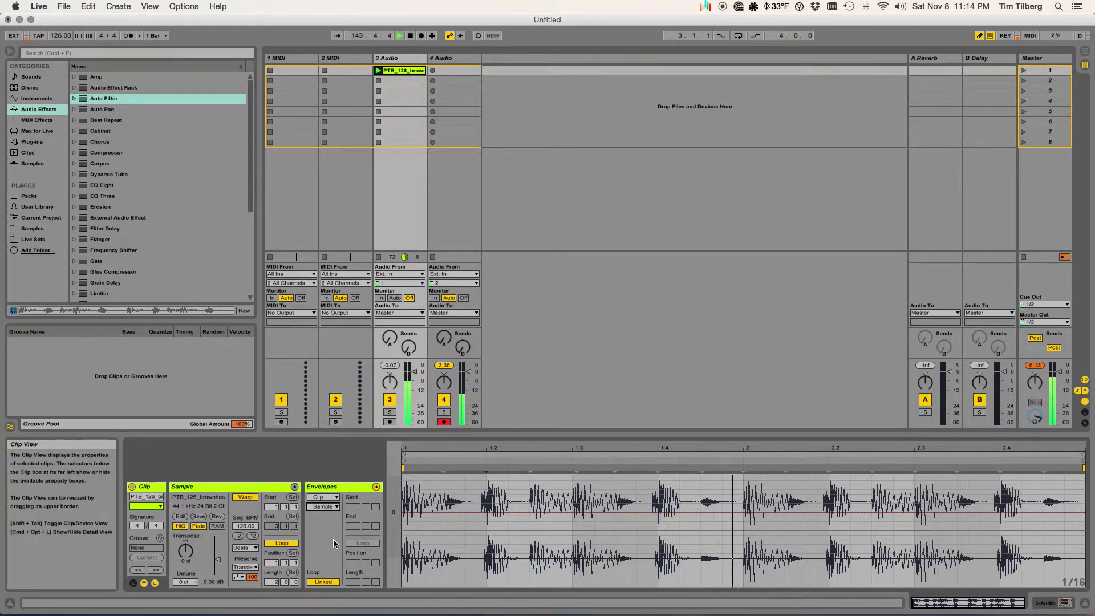
left_click(321, 582)
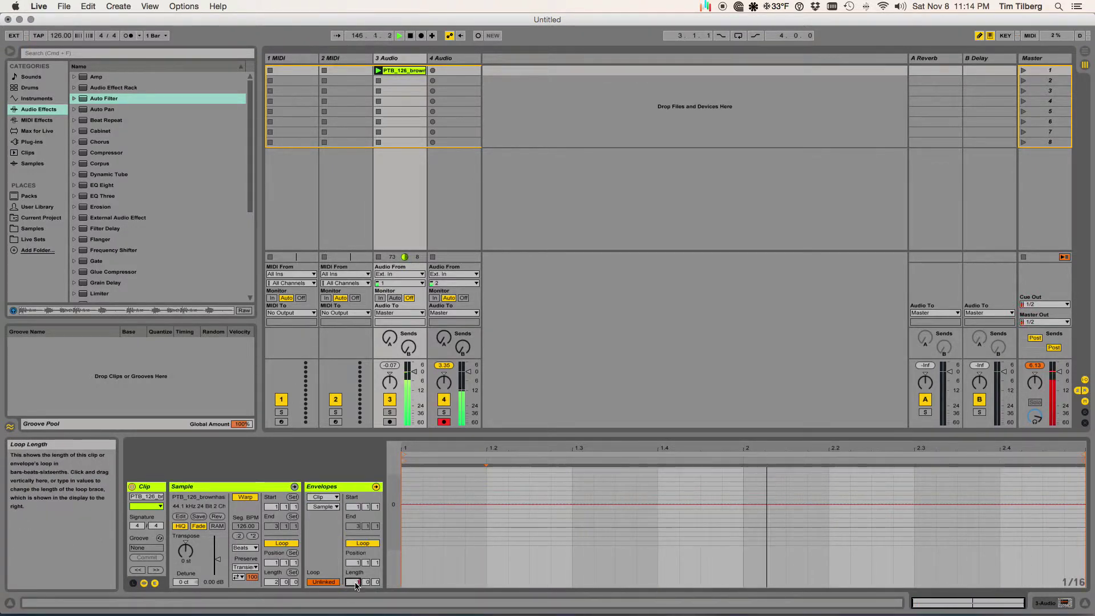
left_click_drag(354, 582, 355, 585)
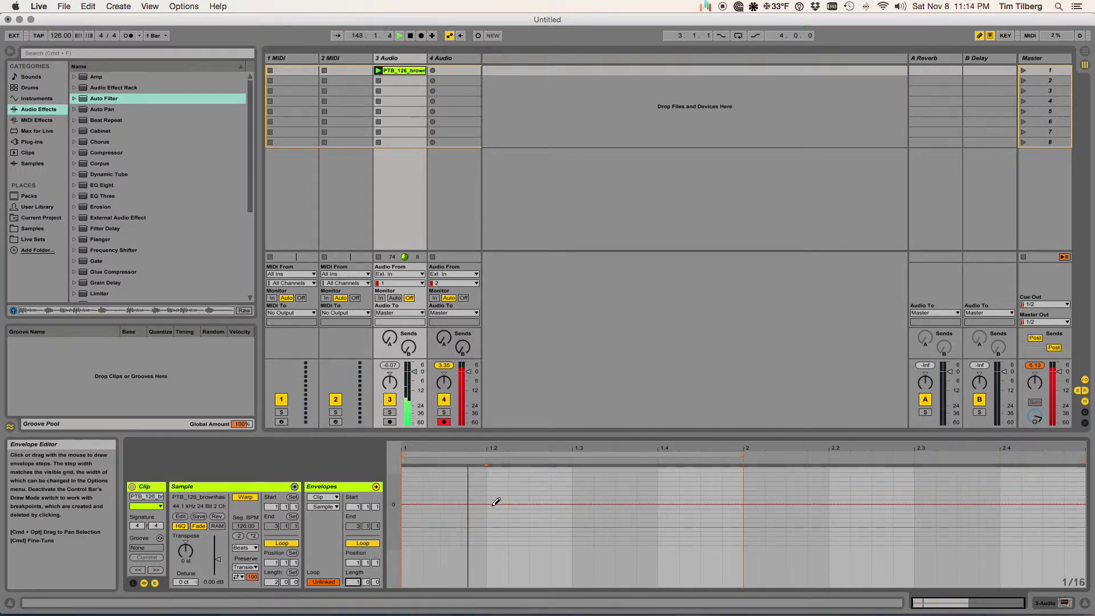
Draw sample offset steps: descending up to 1.3, two slightly raised sixteenths after 1.3, and a deeper drop over the last two sixteenths before bar 2
mouse_move(500, 502)
left_mouse_down()
mouse_move(496, 519)
mouse_move(501, 503)
left_mouse_up()
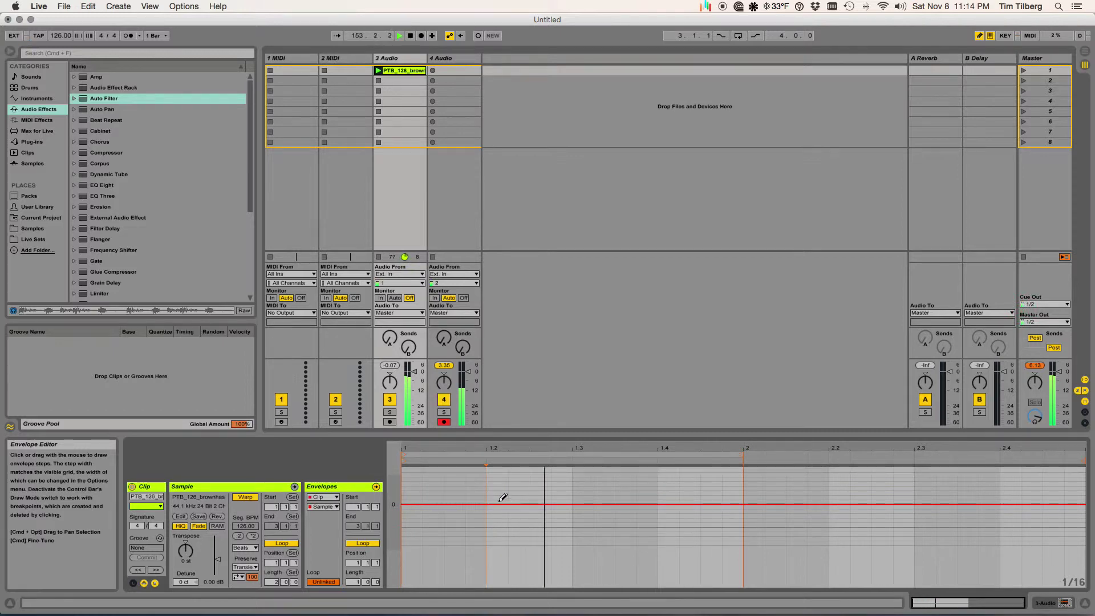
left_click_drag(515, 504, 571, 516)
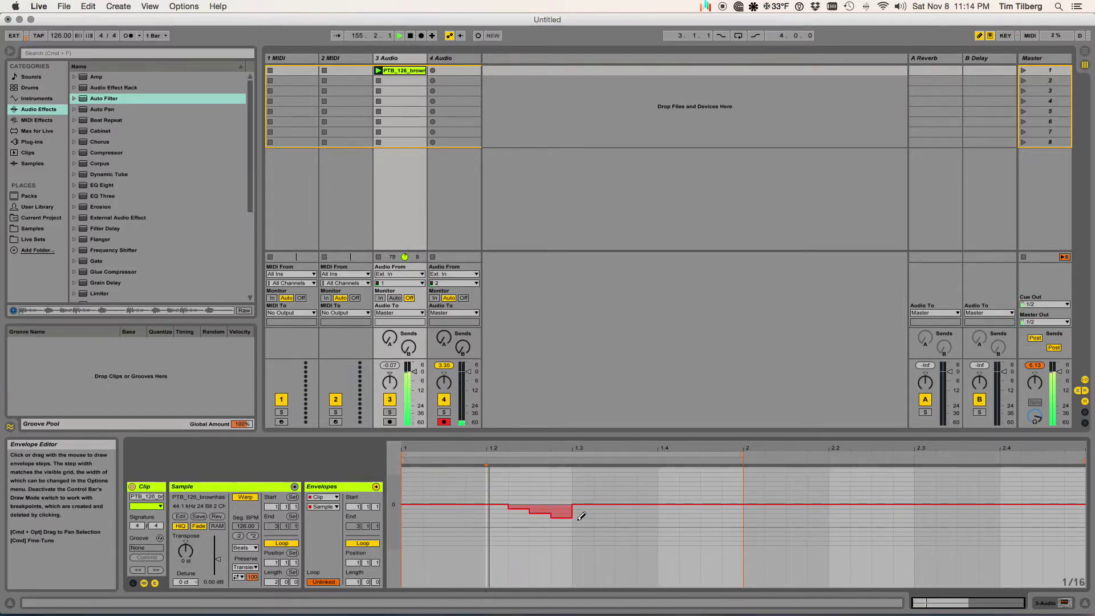
left_click(608, 500)
left_click(649, 501)
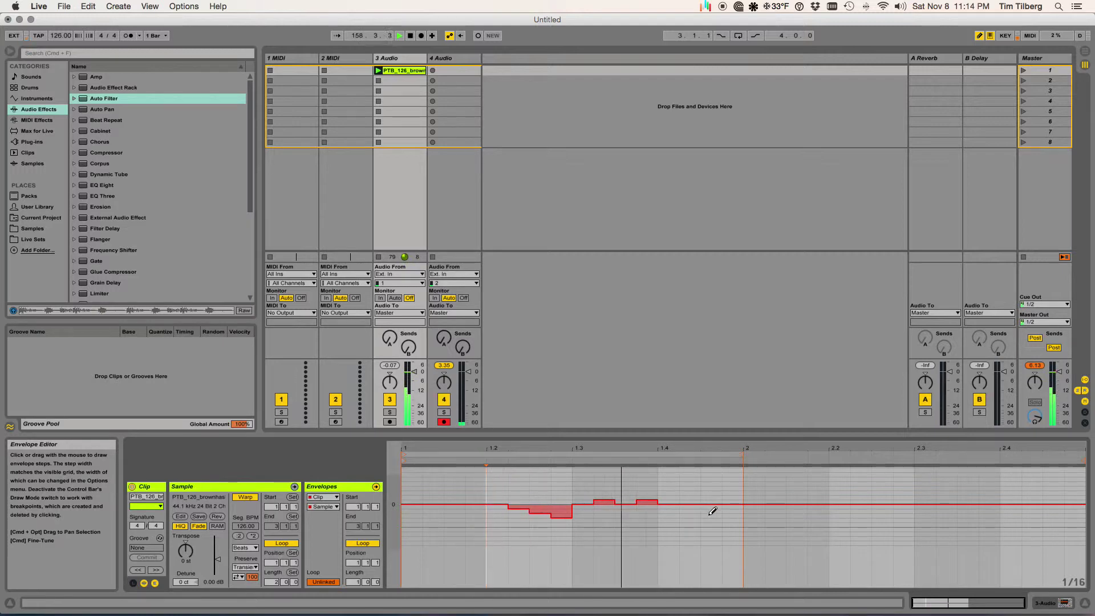
left_click_drag(711, 516, 730, 530)
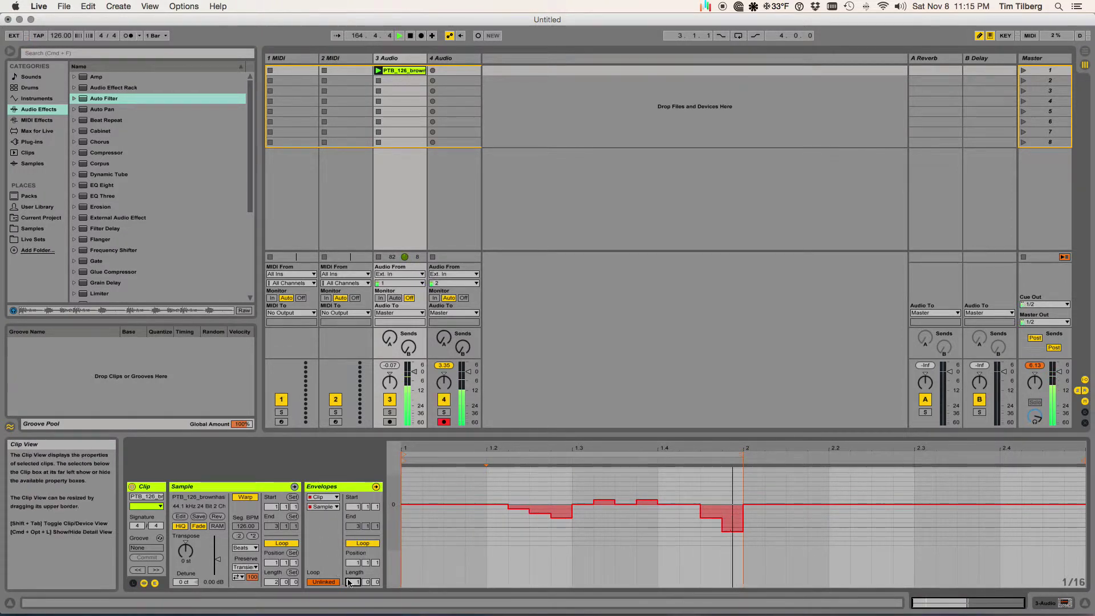
Set the sample offset envelope's loop length to 4 bars and copy its first two bars to bar 3
left_click_drag(356, 584, 356, 582)
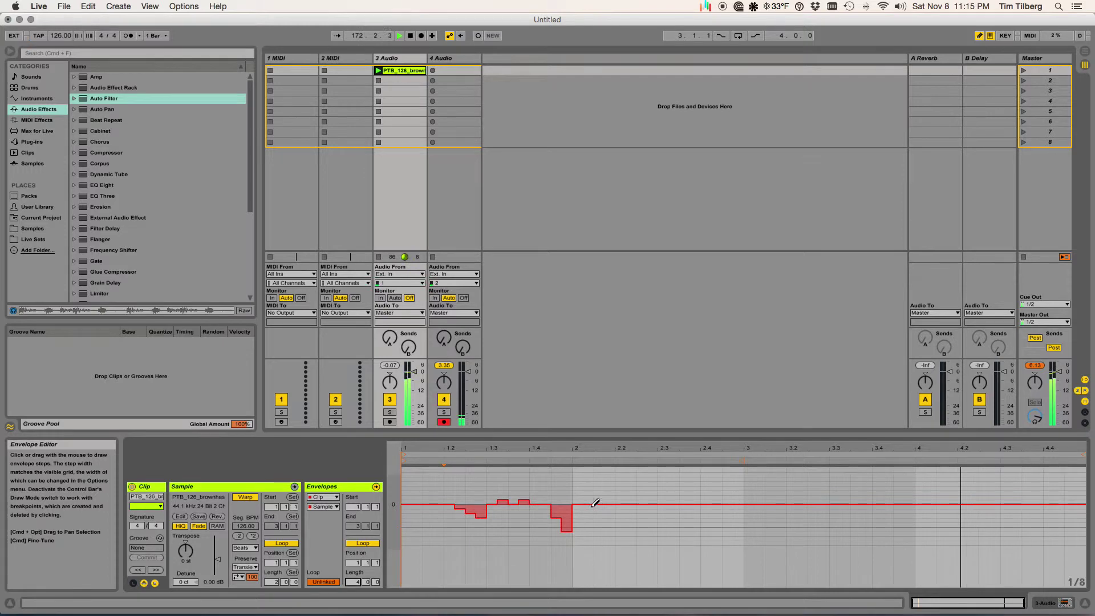
key("b")
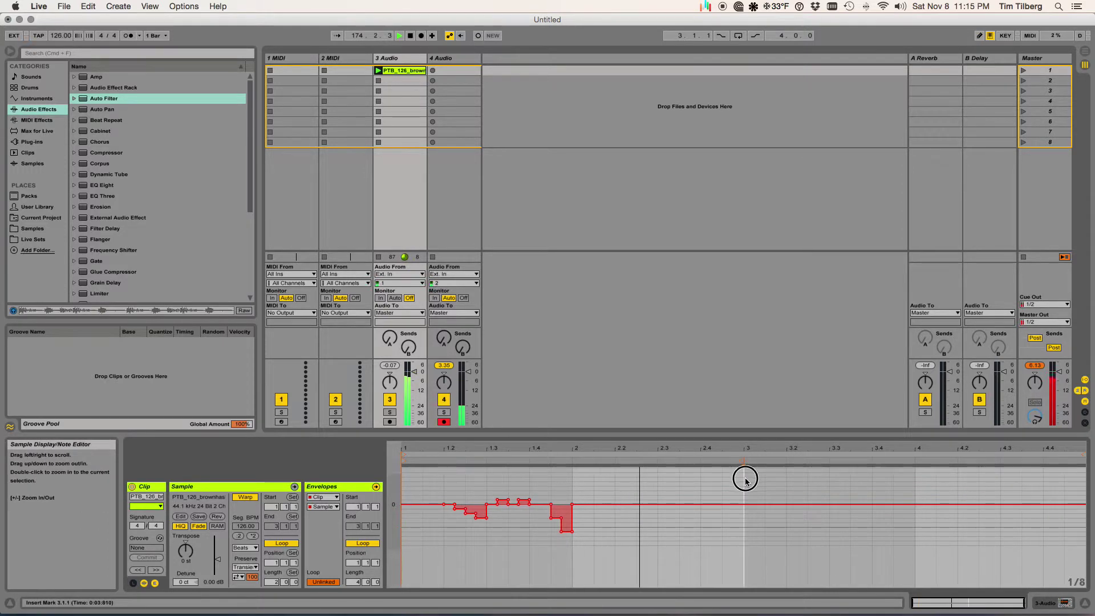
key("b")
left_click(749, 506)
left_click(765, 509)
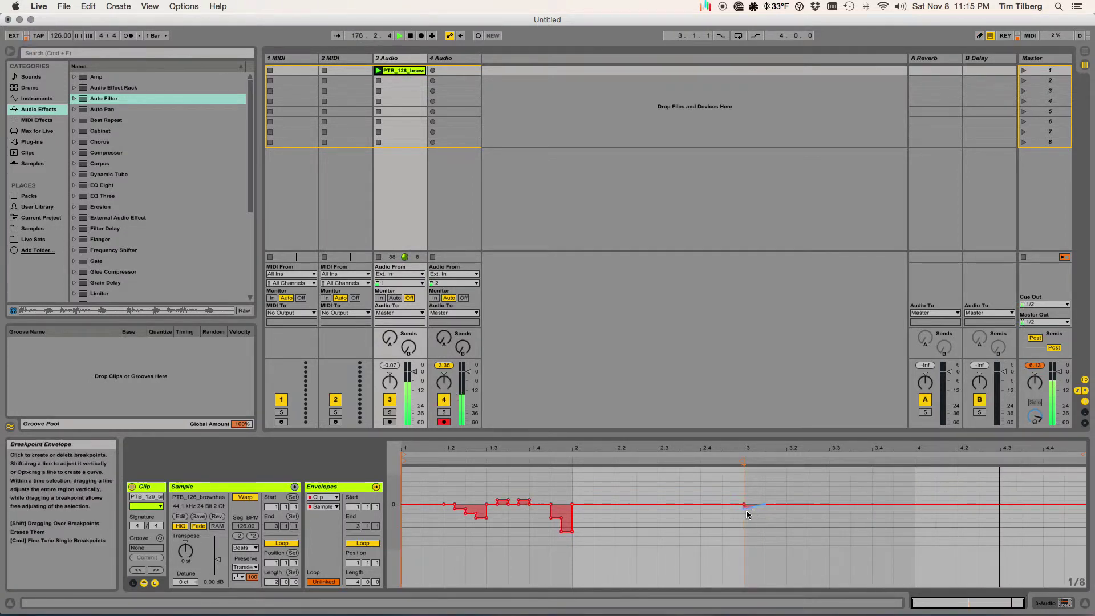
left_click_drag(743, 508, 402, 526)
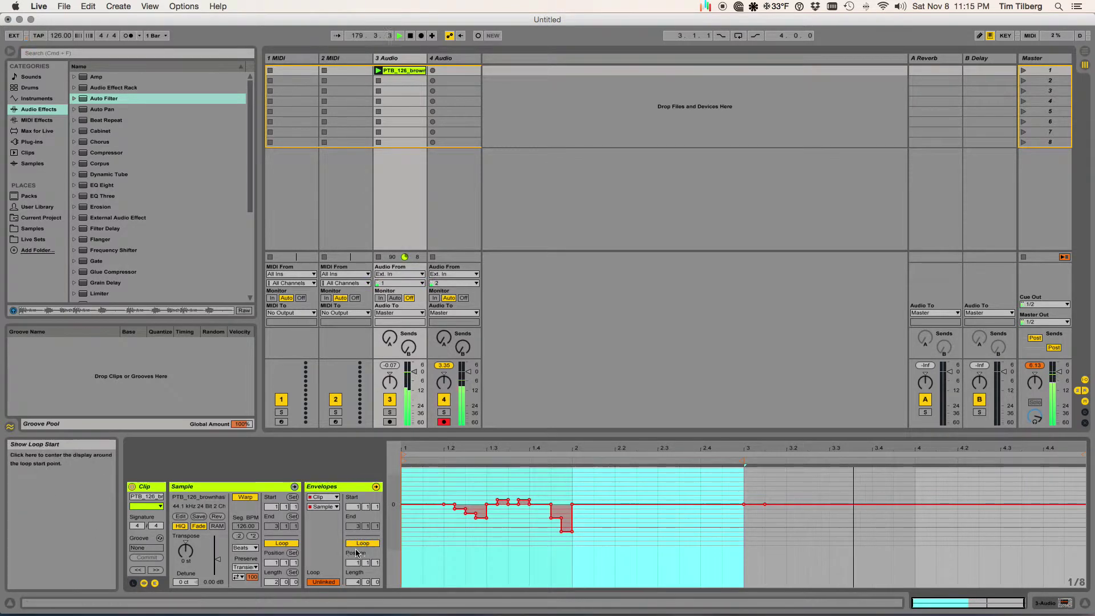
key("super+c")
left_click(744, 486)
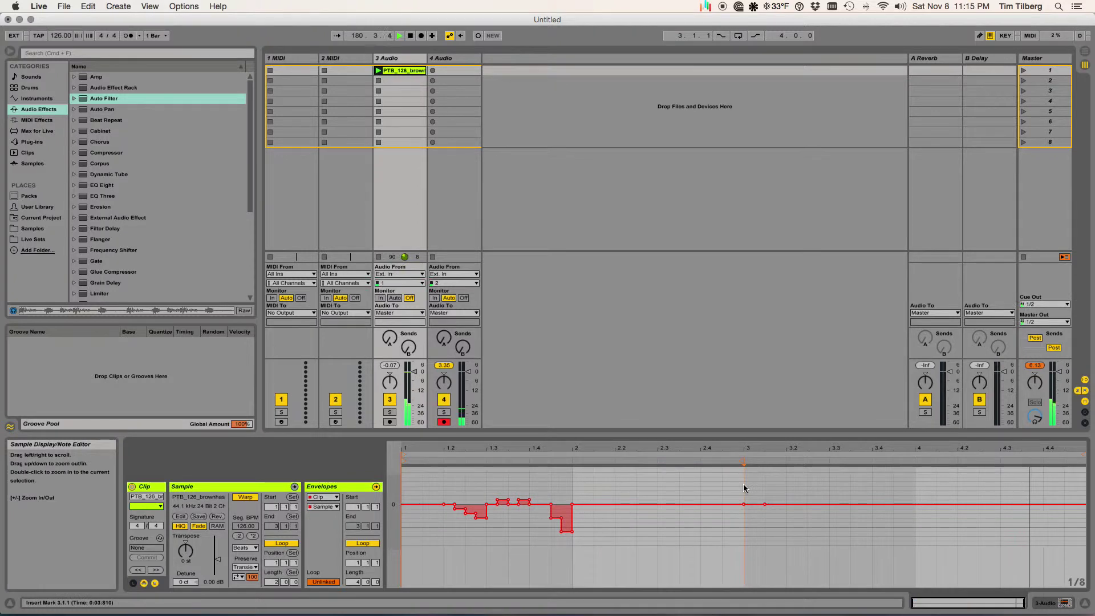
key("super+v")
Straighten the stepped fall before 3.3 into a ramp and redraw the offsets up to bar 4, raised at 3.3 and lowest at 3.4
left_click(821, 511)
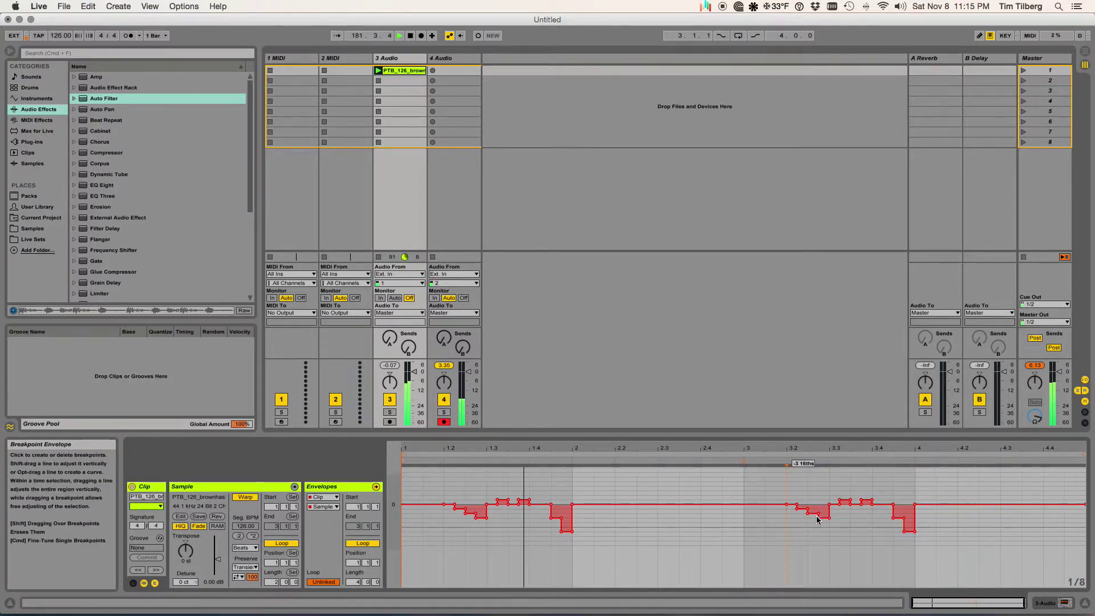
left_click(817, 520)
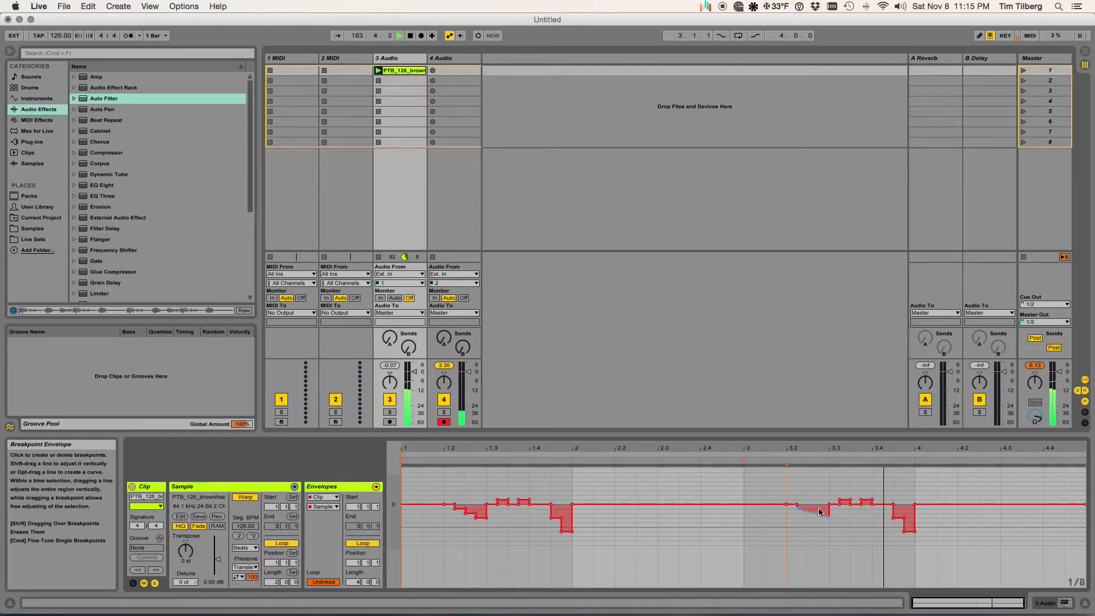
key("b")
mouse_move(838, 486)
left_mouse_down()
mouse_move(868, 488)
mouse_move(861, 513)
mouse_move(887, 533)
mouse_move(901, 508)
mouse_move(900, 462)
mouse_move(900, 477)
left_mouse_up()
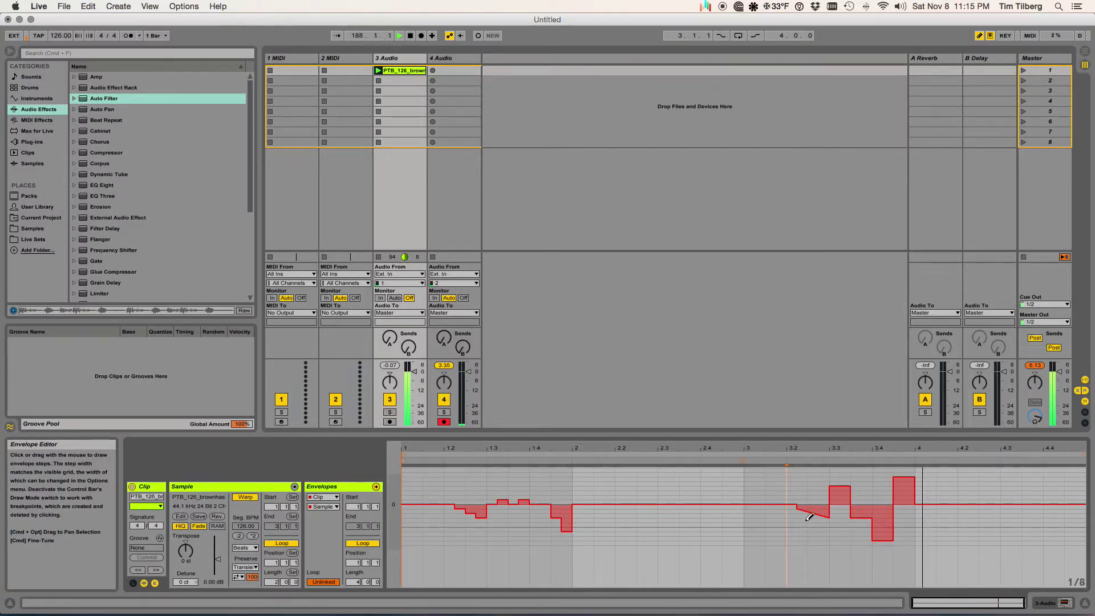
mouse_move(843, 486)
left_mouse_down()
mouse_move(910, 478)
mouse_move(904, 532)
mouse_move(905, 508)
left_mouse_up()
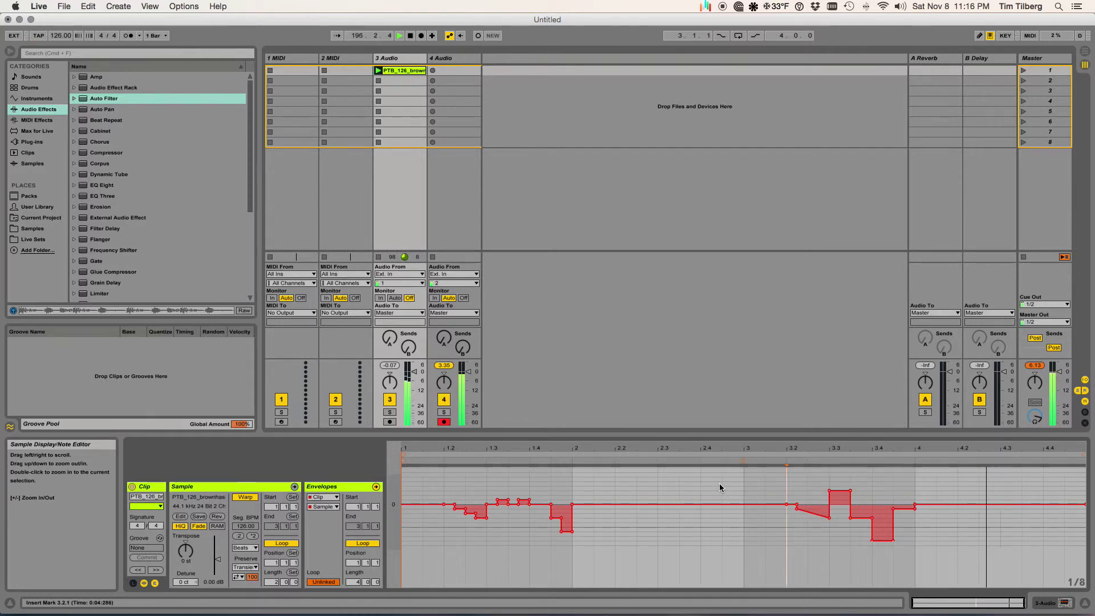
Shorten the envelope loop to the first two beats and draw raised offset steps on the second eighth of each beat
left_click_drag(787, 465, 412, 465)
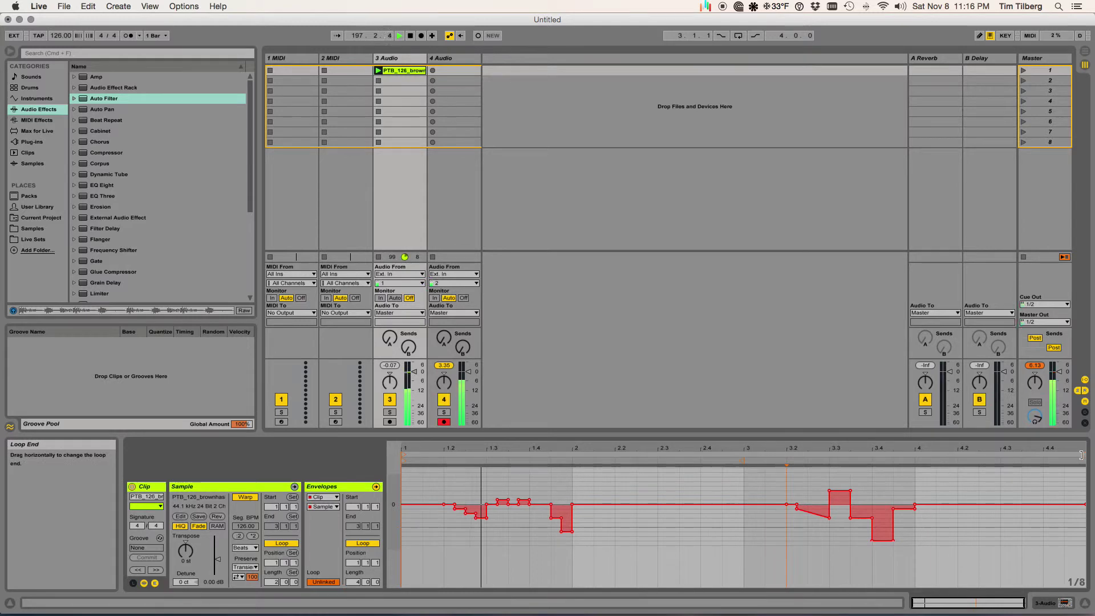
left_click_drag(408, 455, 421, 456)
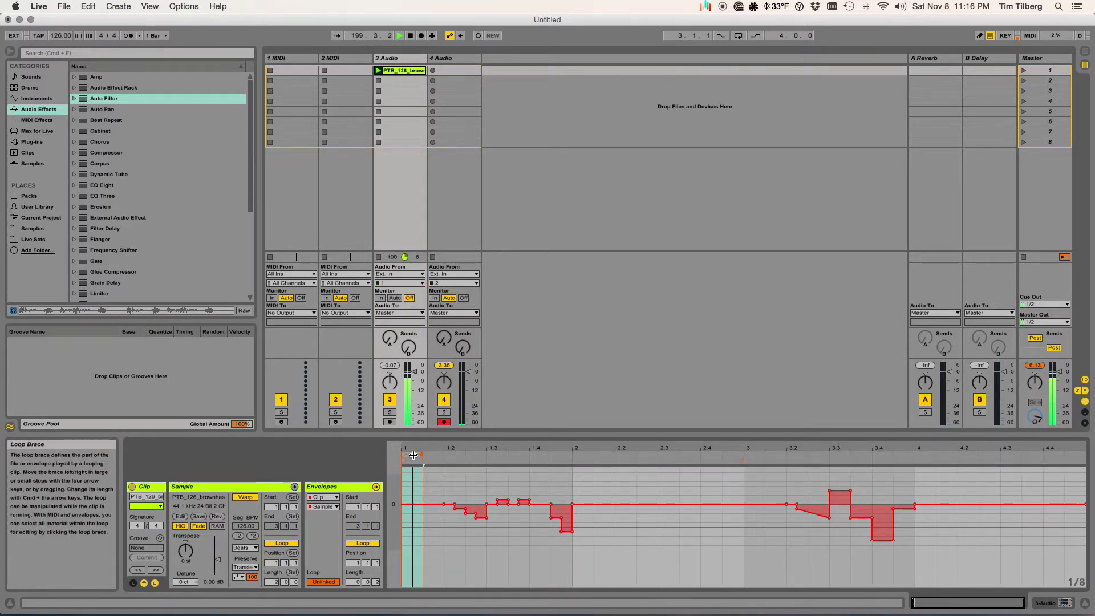
left_click_drag(421, 455, 443, 456)
key("super+b")
left_click(438, 498)
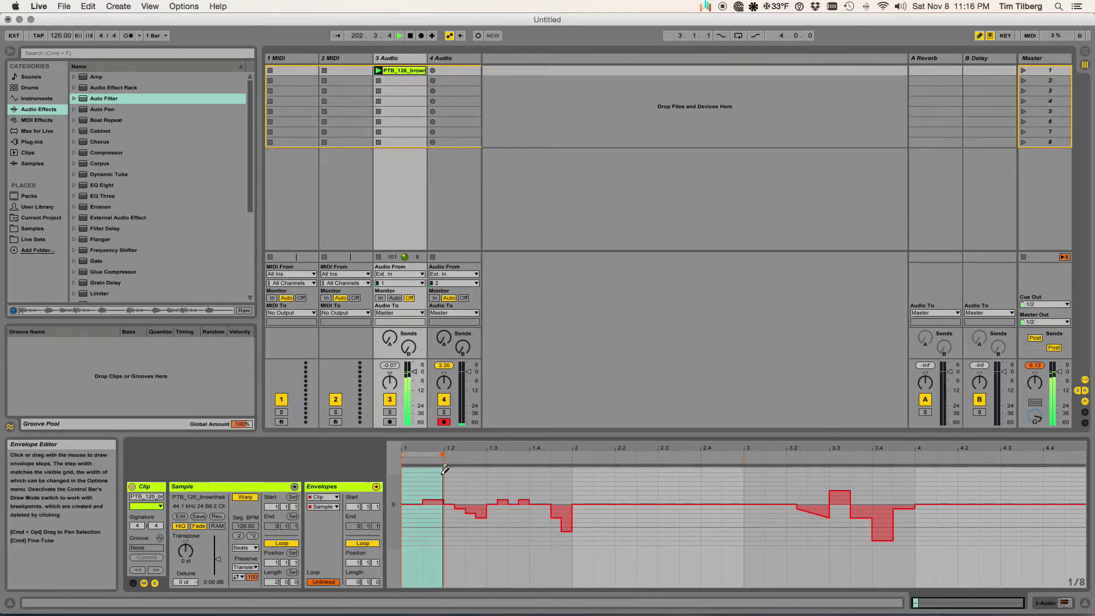
left_click_drag(443, 454, 486, 455)
left_click_drag(460, 498, 482, 490)
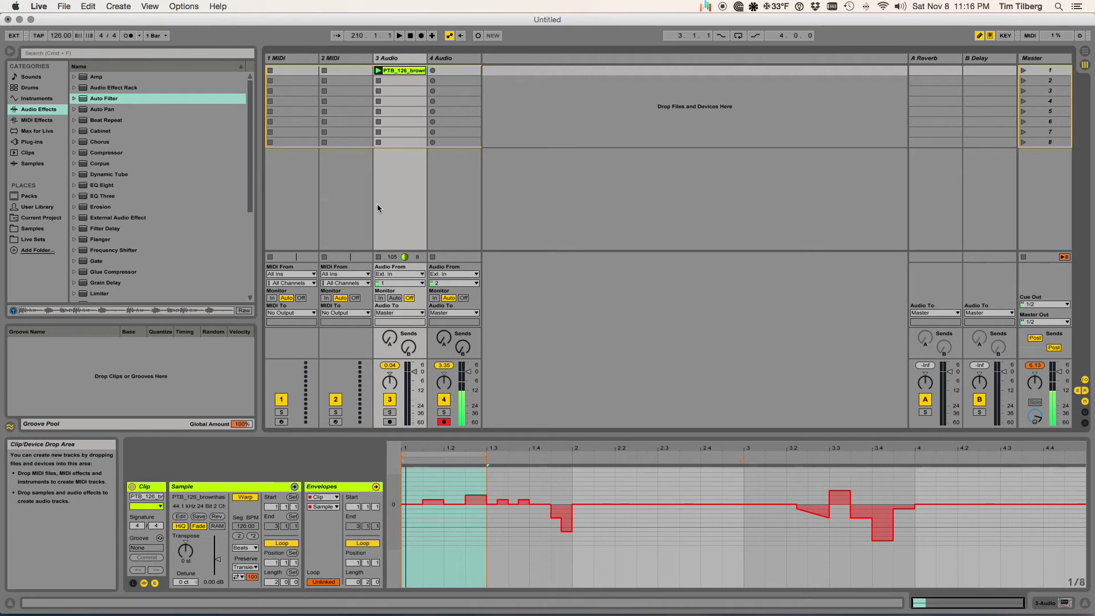
Display the clip's sample waveform for comparison and return to the Sample Offset envelope
key("shift+Tab")
key("shift+Tab")
key("Tab")
key("Tab")
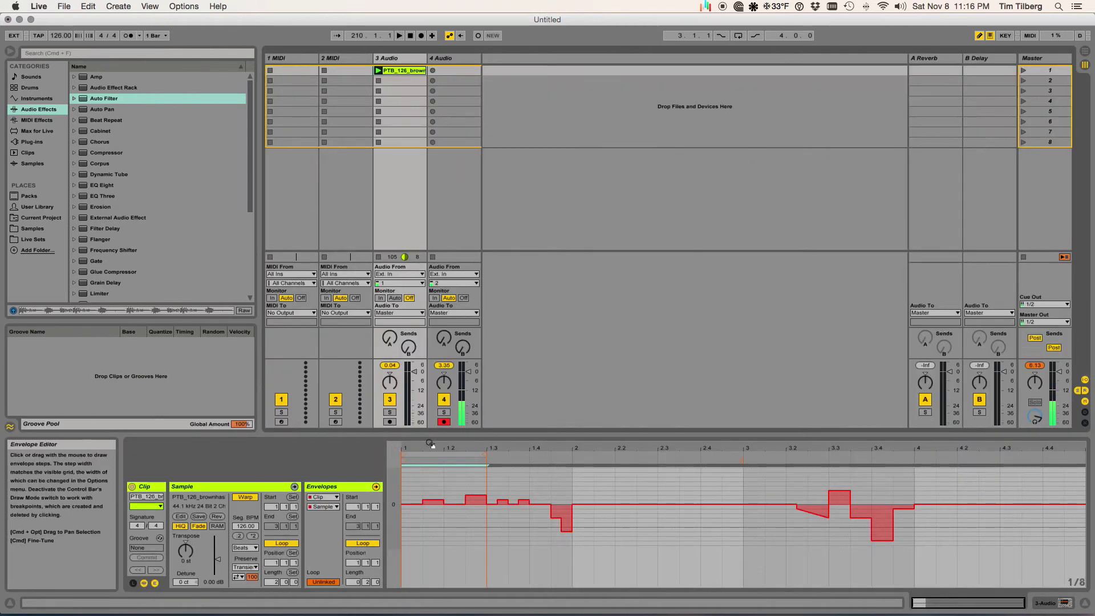
left_click(232, 488)
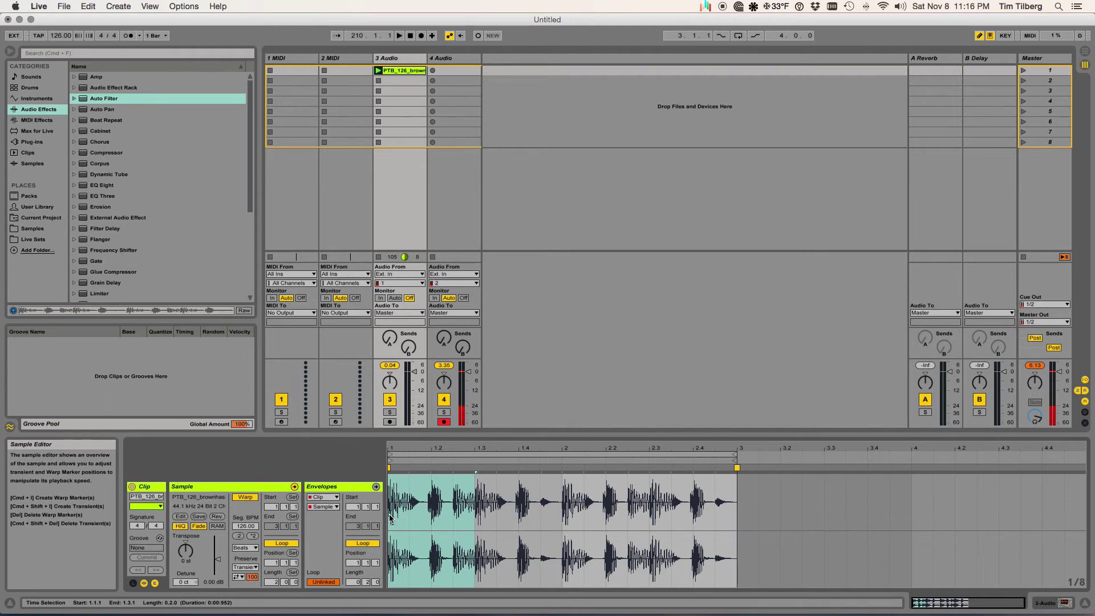
left_click(331, 490)
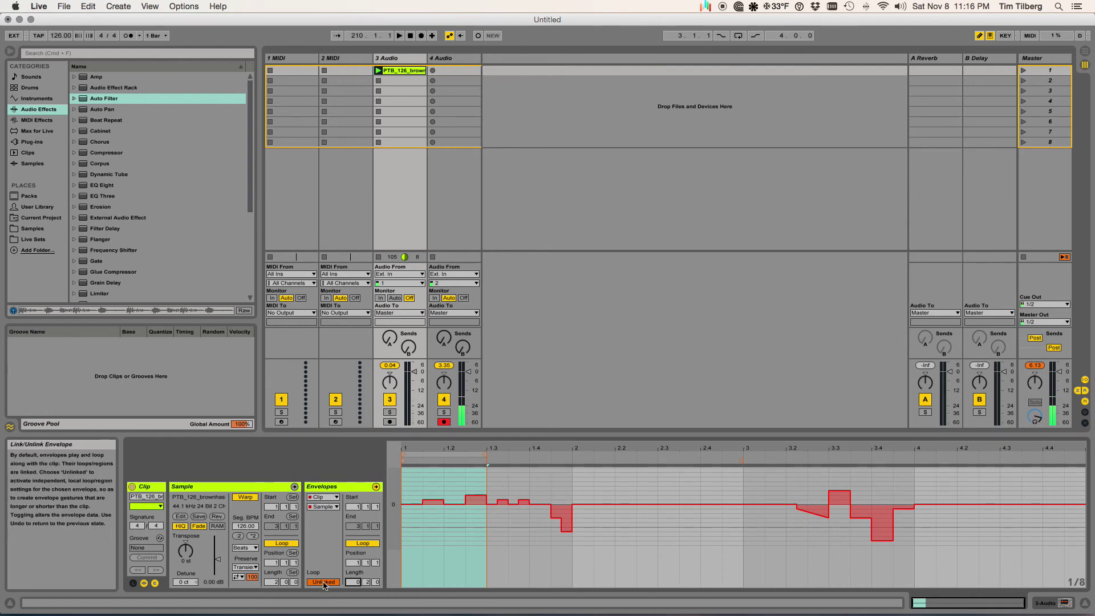